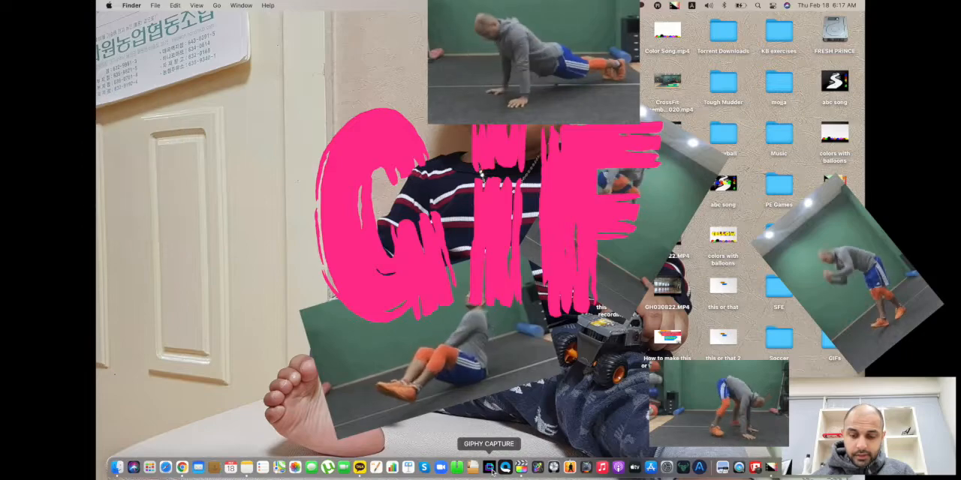
Open GIPHY Capture and move its capture frame toward the middle of the desktop.
{"action": "left_click", "coordinate": [489, 467]}
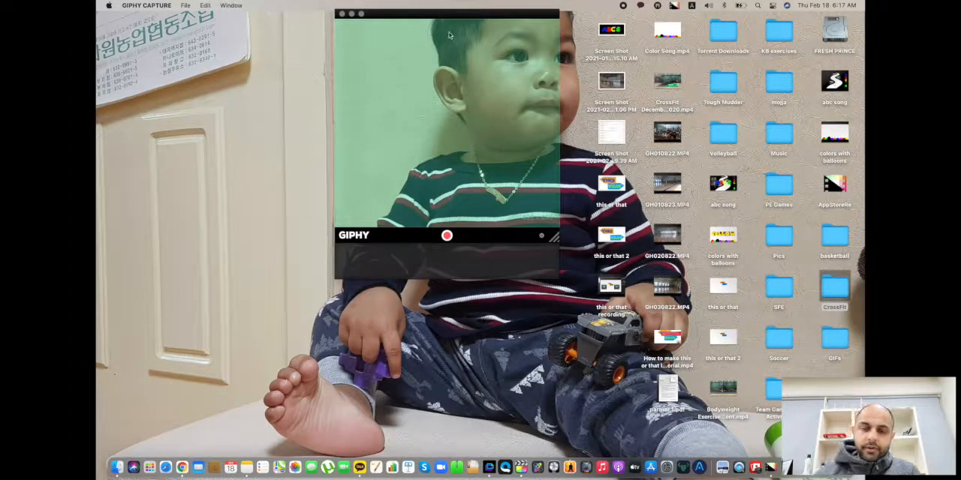
{"action": "left_click_drag", "start_coordinate": [428, 18], "coordinate": [350, 69]}
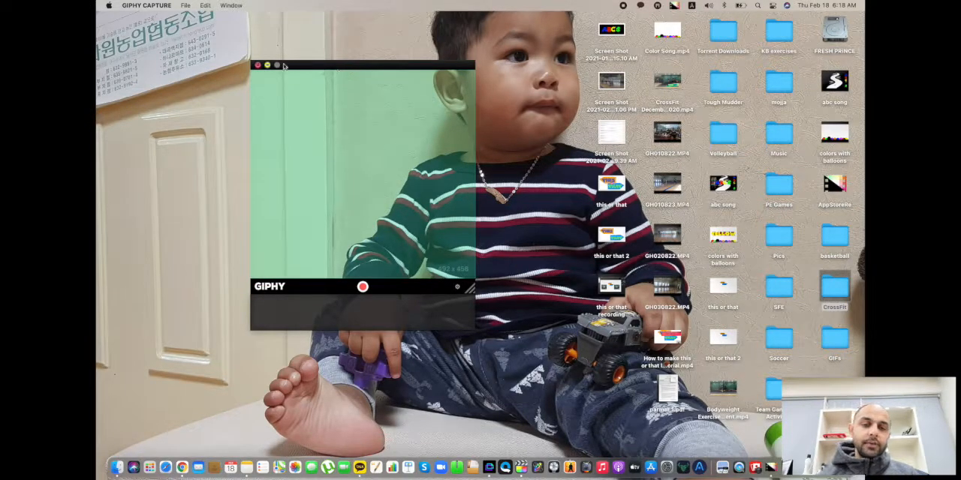
{"action": "left_click_drag", "start_coordinate": [304, 70], "coordinate": [360, 80]}
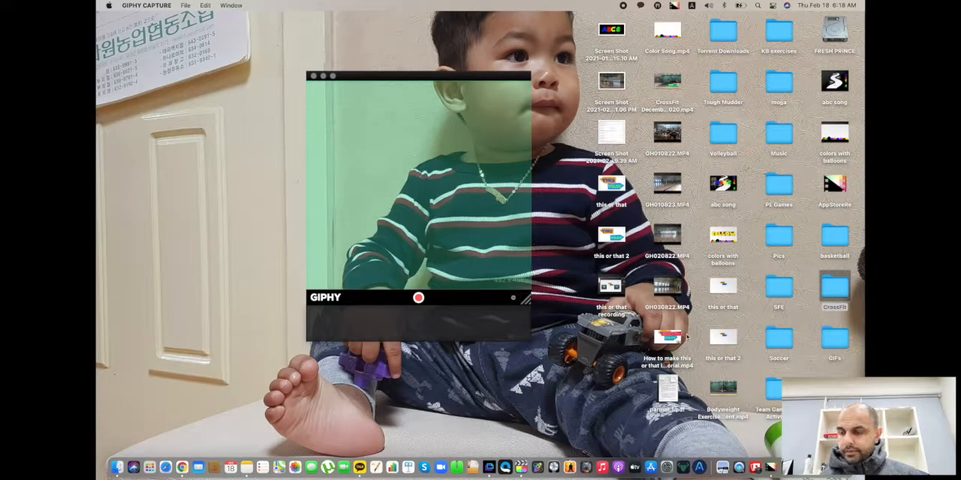
Open the CrossFit folder from the desktop and arrange its window and the capture frame side by side.
{"action": "double_click", "coordinate": [835, 287]}
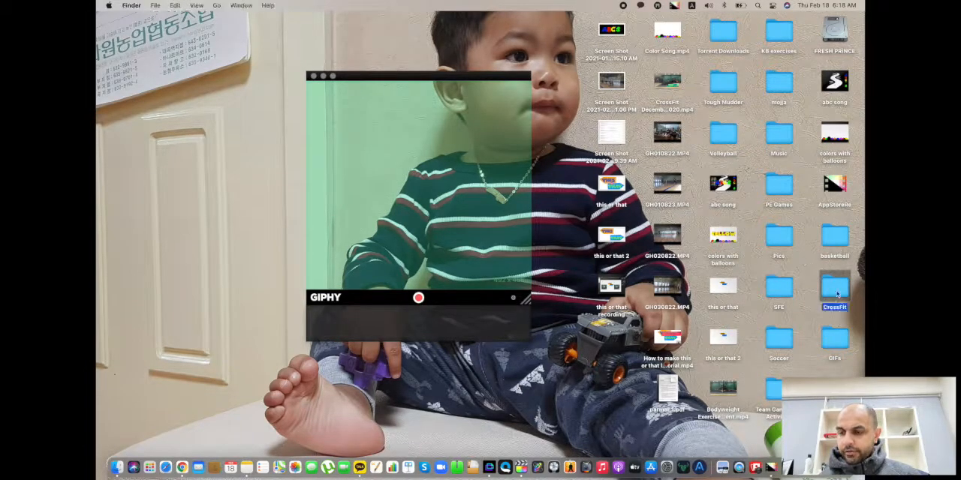
{"action": "left_click", "coordinate": [559, 130]}
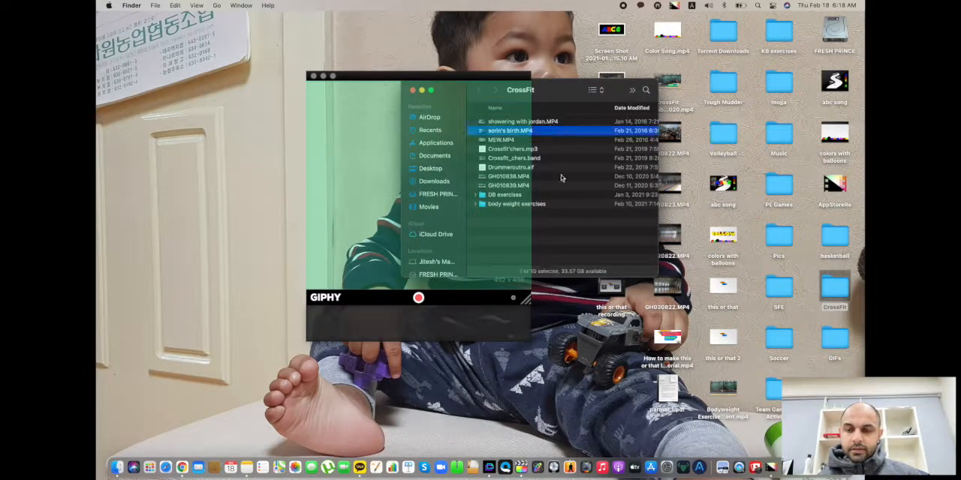
{"action": "left_click_drag", "start_coordinate": [563, 95], "coordinate": [665, 55]}
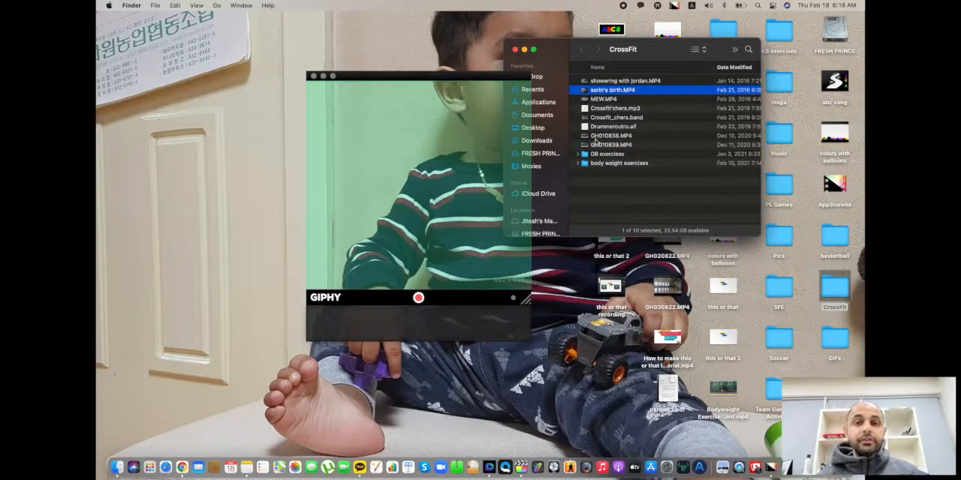
{"action": "left_click", "coordinate": [483, 78]}
{"action": "left_click_drag", "start_coordinate": [483, 78], "coordinate": [441, 48]}
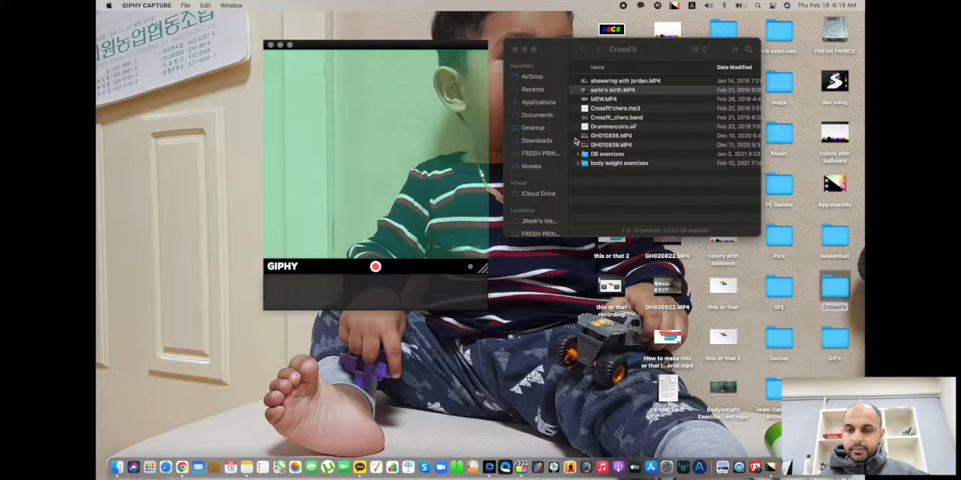
{"action": "left_click_drag", "start_coordinate": [565, 52], "coordinate": [538, 80]}
{"action": "left_click_drag", "start_coordinate": [645, 87], "coordinate": [752, 81]}
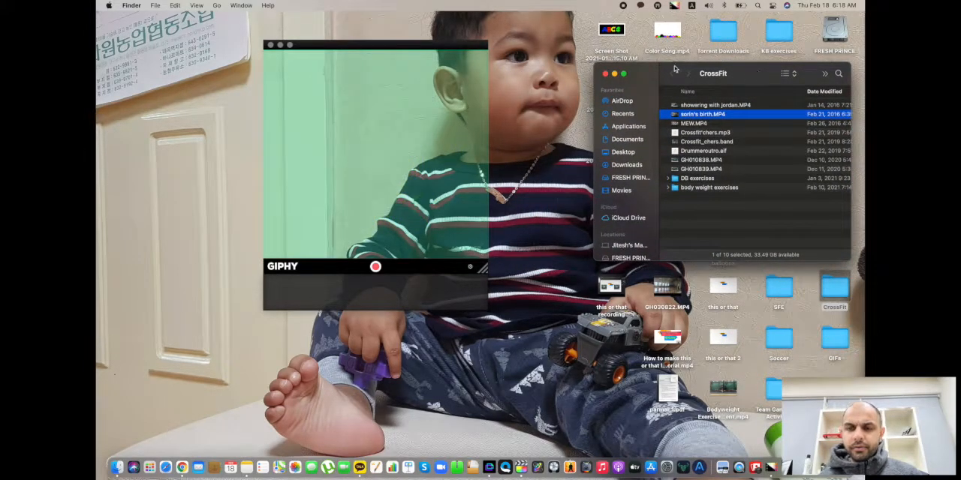
{"action": "left_click_drag", "start_coordinate": [768, 75], "coordinate": [702, 12]}
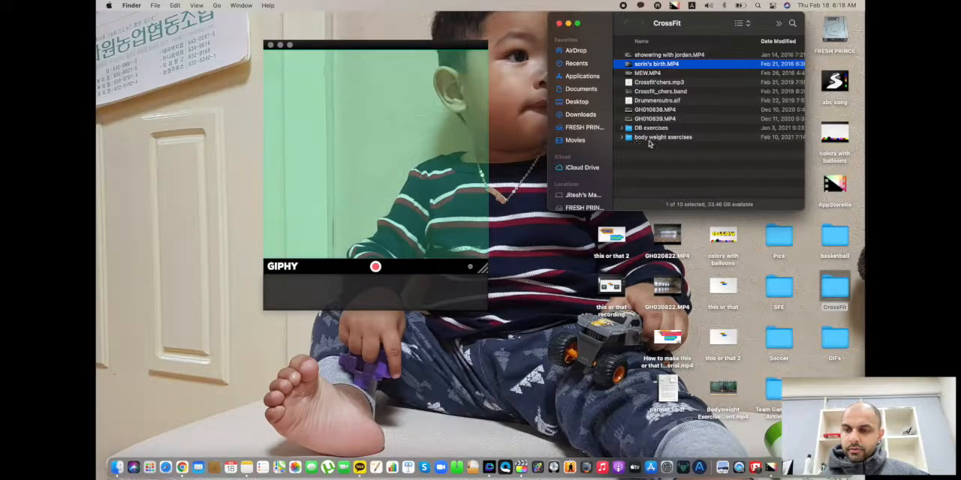
Open GH010841.MP4 from the body weight exercises folder and widen the capture frame over the video.
{"action": "double_click", "coordinate": [648, 138]}
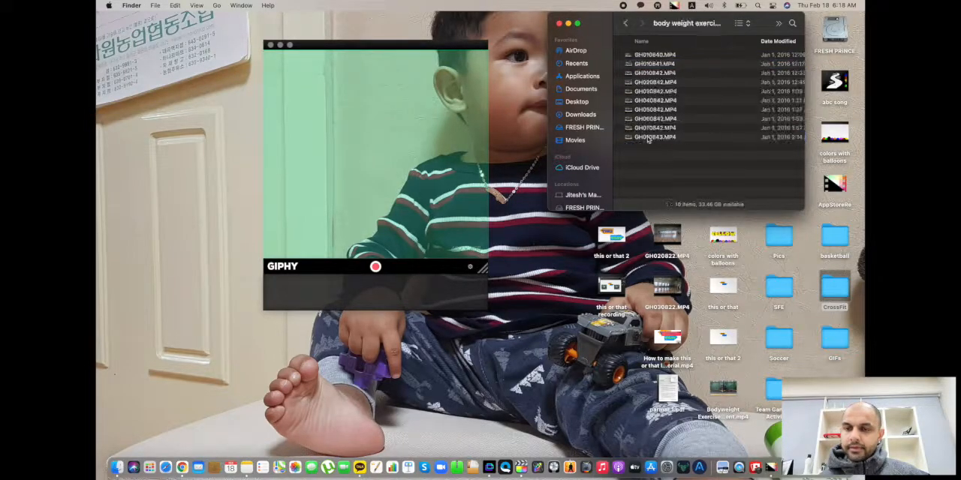
{"action": "double_click", "coordinate": [651, 65]}
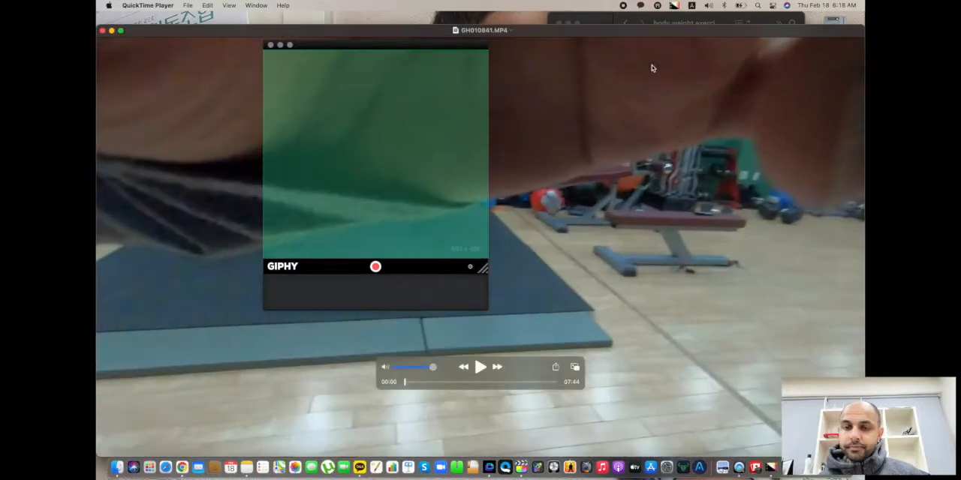
{"action": "left_click_drag", "start_coordinate": [423, 43], "coordinate": [461, 89]}
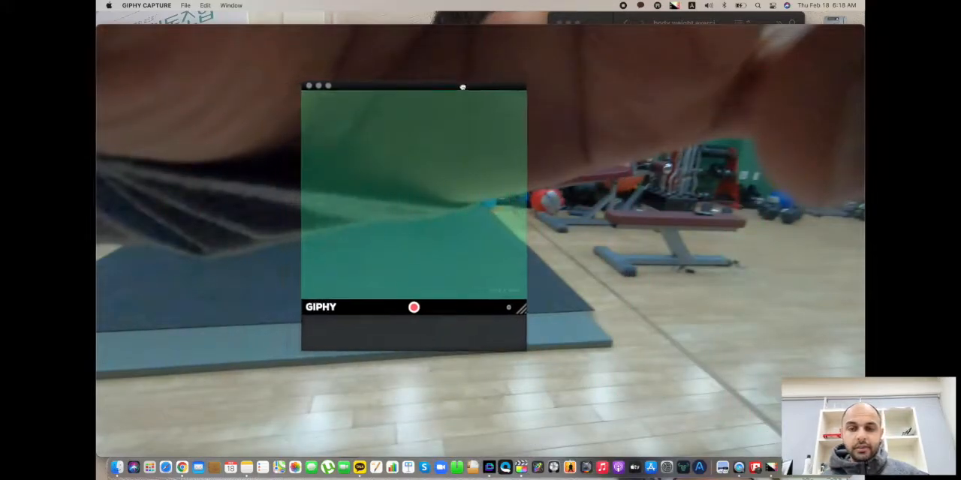
{"action": "left_click", "coordinate": [248, 176]}
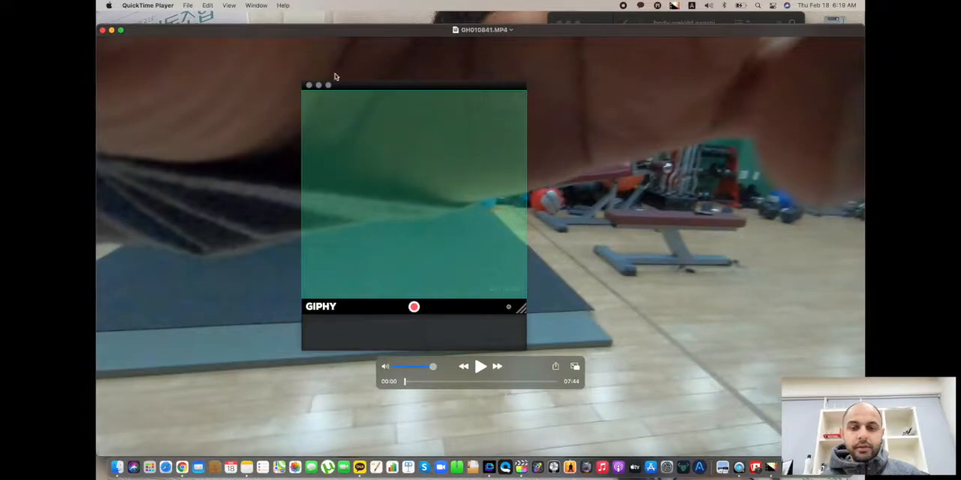
{"action": "left_click_drag", "start_coordinate": [525, 86], "coordinate": [671, 77]}
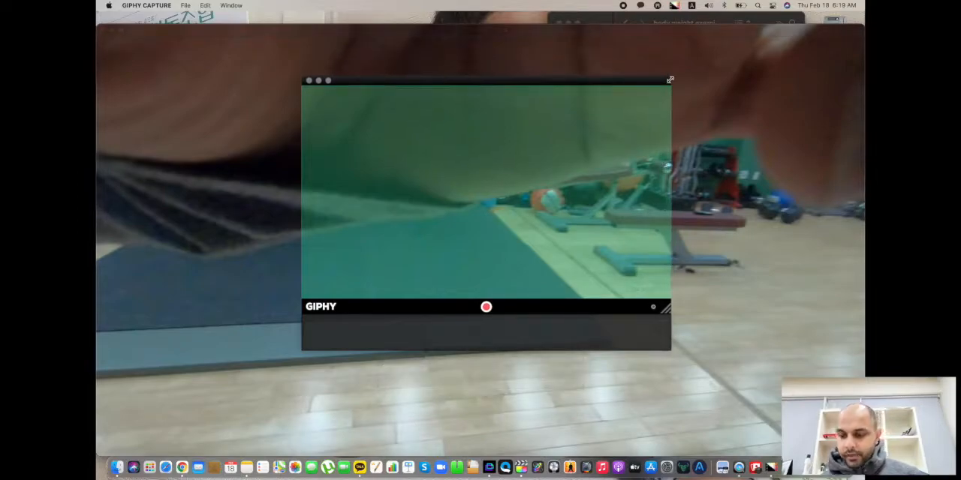
Minimize the video, resize and reposition the capture frame on the desktop, and reopen GH010841.MP4 behind it.
{"action": "left_click", "coordinate": [112, 31]}
{"action": "left_click_drag", "start_coordinate": [531, 91], "coordinate": [199, 2]}
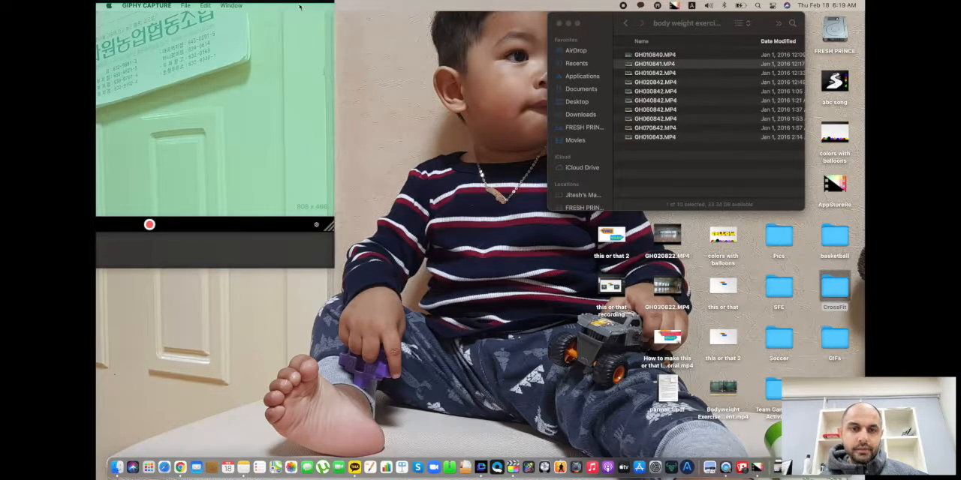
{"action": "left_click_drag", "start_coordinate": [300, 4], "coordinate": [486, 49]}
{"action": "double_click", "coordinate": [644, 65]}
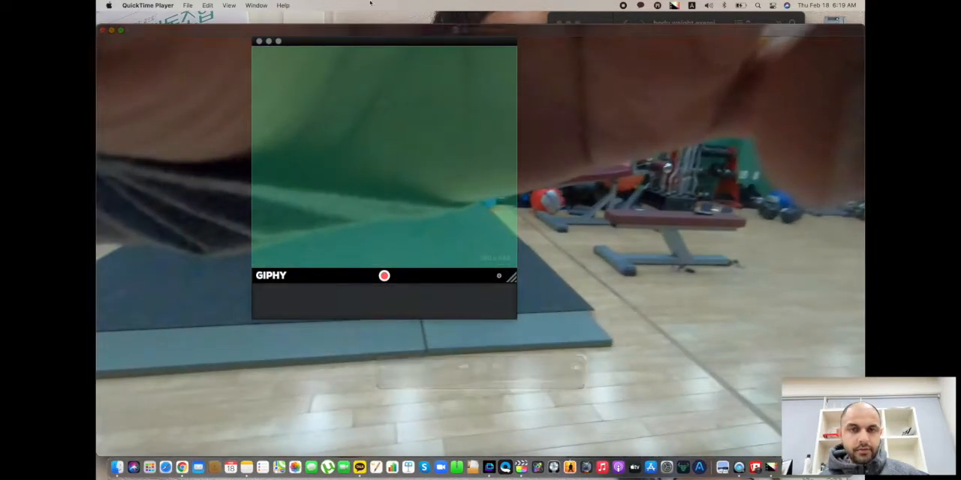
{"action": "left_click_drag", "start_coordinate": [356, 43], "coordinate": [391, 52]}
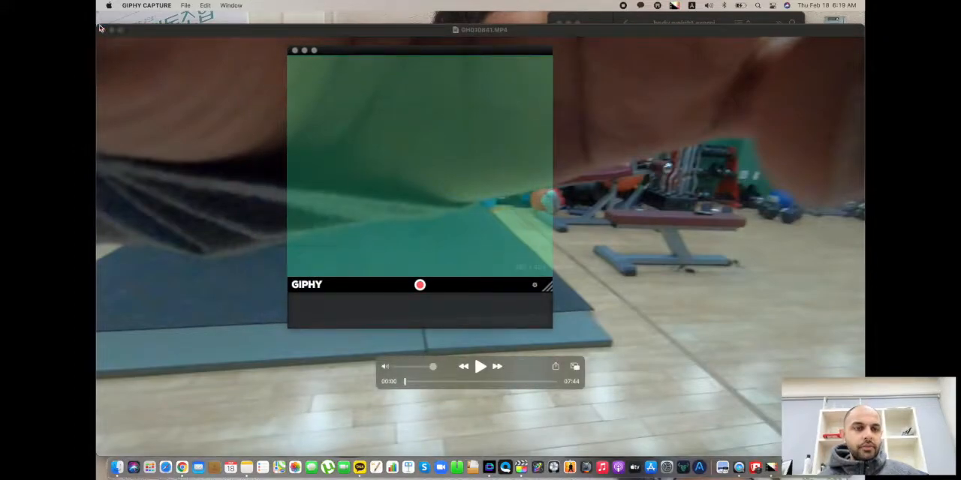
Shrink and reposition the GH010841.MP4 video window, and enlarge the capture frame over it to about 976 by 554 pixels.
{"action": "left_click", "coordinate": [141, 33]}
{"action": "left_click_drag", "start_coordinate": [100, 25], "coordinate": [255, 117]}
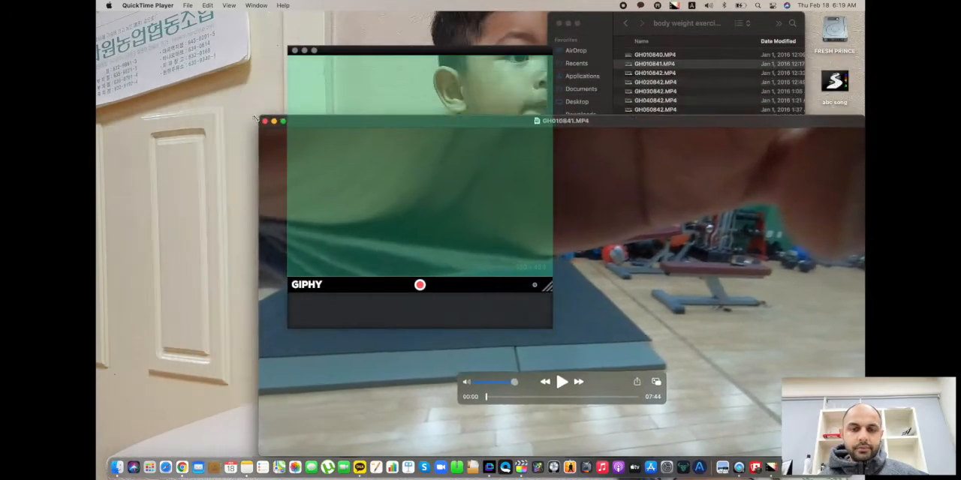
{"action": "left_click_drag", "start_coordinate": [668, 134], "coordinate": [530, 49]}
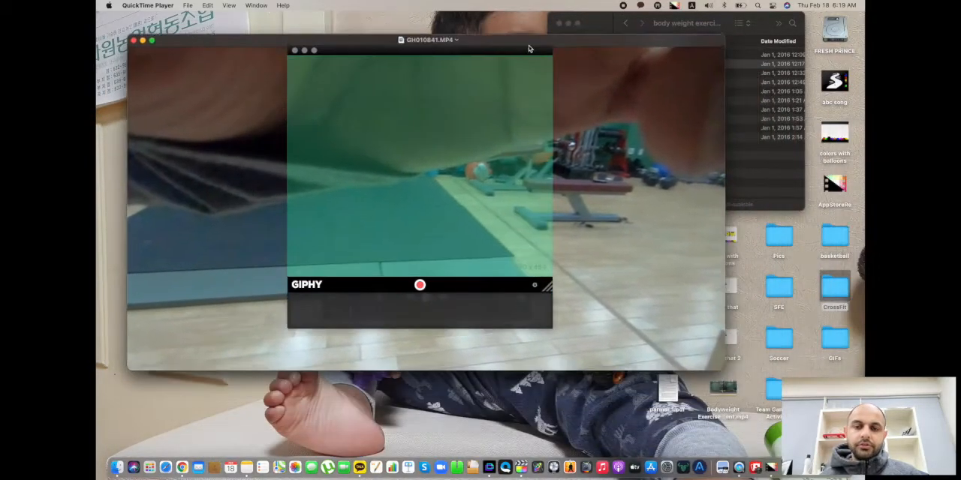
{"action": "left_click_drag", "start_coordinate": [613, 36], "coordinate": [611, 57]}
{"action": "left_click_drag", "start_coordinate": [536, 230], "coordinate": [536, 278]}
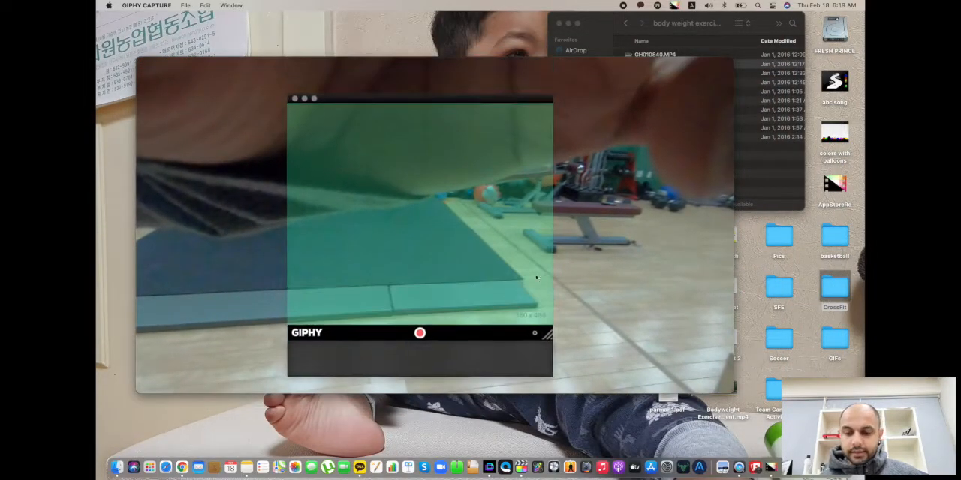
{"action": "left_click_drag", "start_coordinate": [552, 95], "coordinate": [735, 65]}
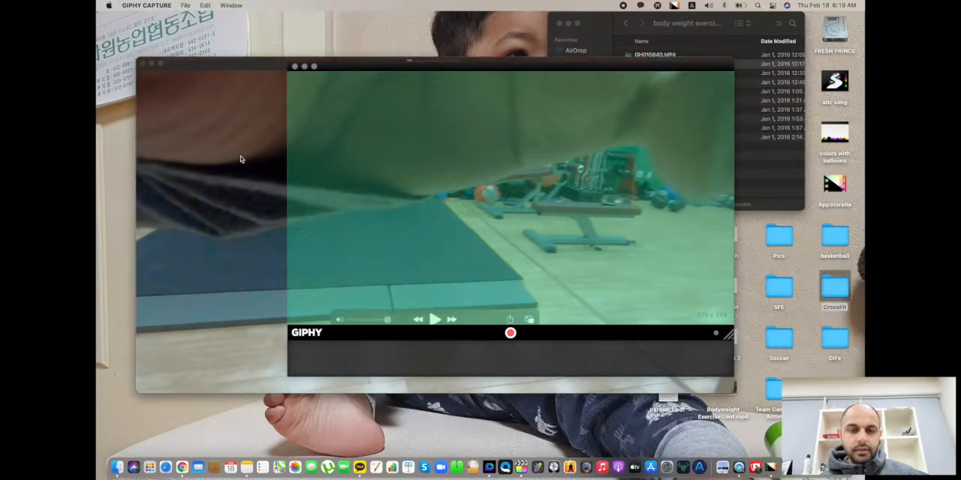
Advance the video past its opening to the sit-up exercise on the mat.
{"action": "scroll", "coordinate": [241, 159], "scroll_direction": "right", "scroll_amount": 5}
{"action": "scroll", "coordinate": [240, 159], "scroll_direction": "right", "scroll_amount": 10}
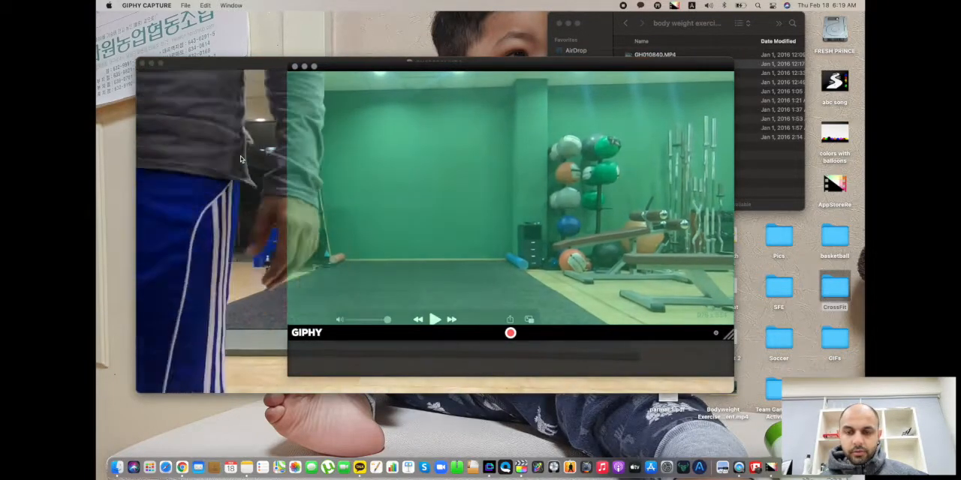
{"action": "scroll", "coordinate": [240, 159], "scroll_direction": "right", "scroll_amount": 8}
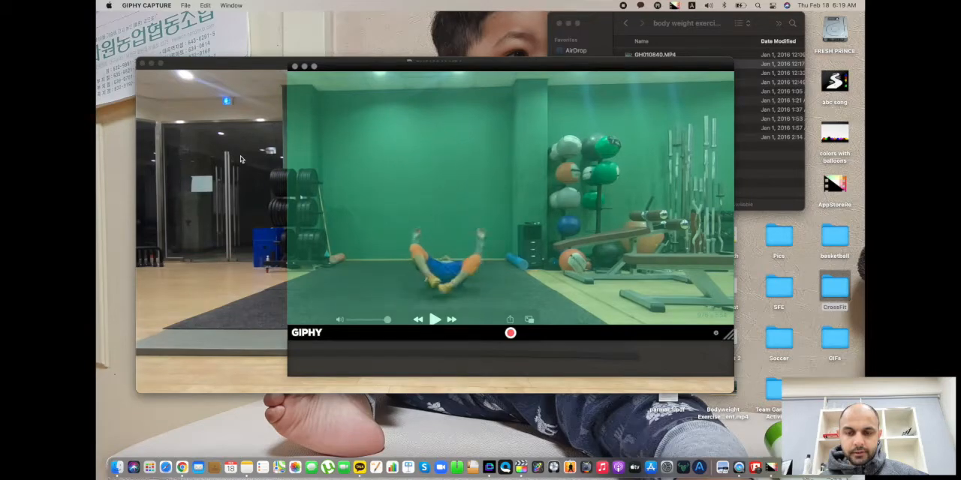
{"action": "scroll", "coordinate": [240, 159], "scroll_direction": "right", "scroll_amount": 8}
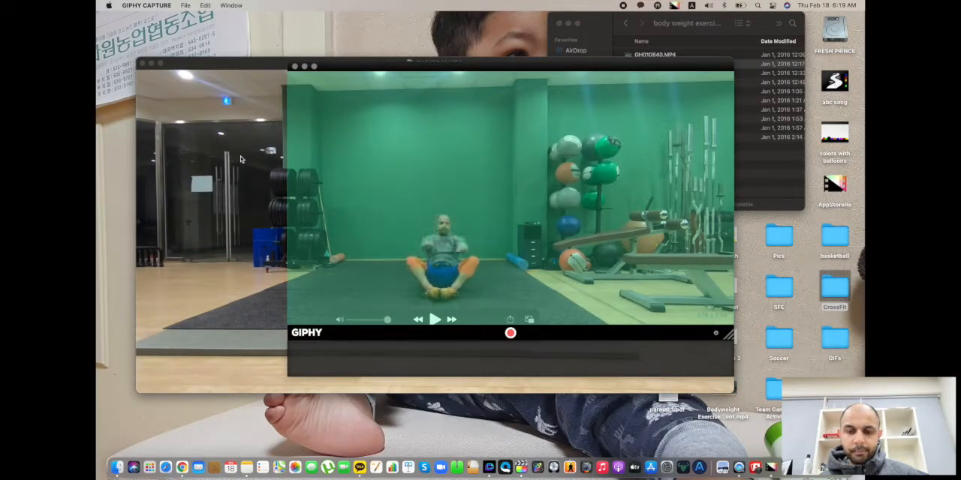
{"action": "scroll", "coordinate": [240, 159], "scroll_direction": "right", "scroll_amount": 2}
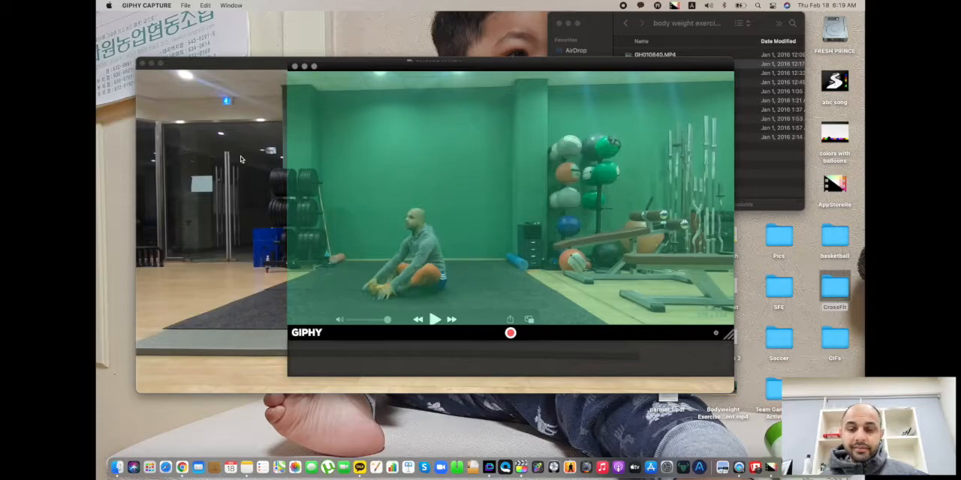
{"action": "scroll", "coordinate": [240, 159], "scroll_direction": "right", "scroll_amount": 4}
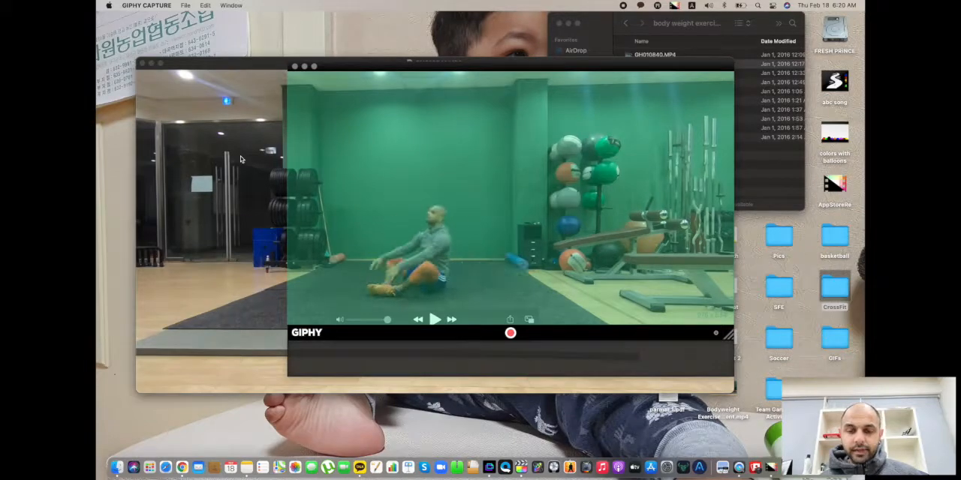
Move the capture frame so that it is centred on the person exercising in the video.
{"action": "left_click", "coordinate": [275, 63]}
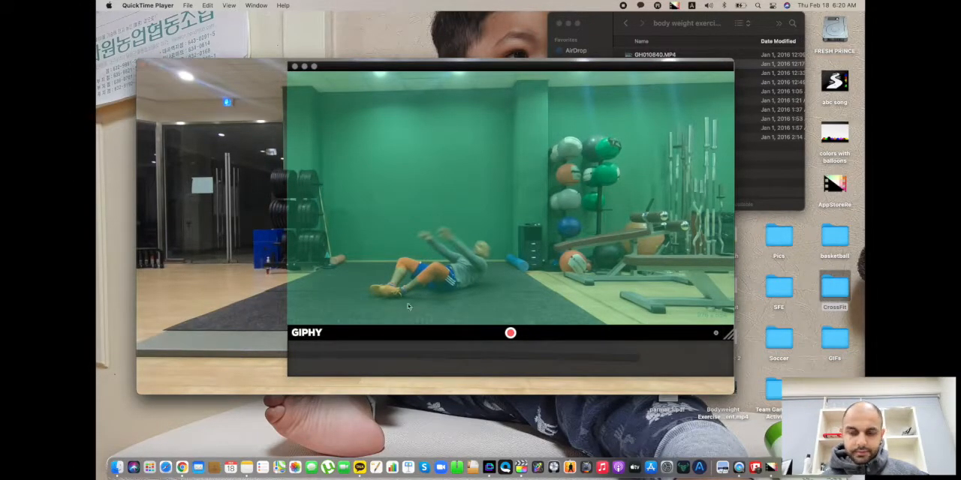
{"action": "left_click", "coordinate": [481, 68]}
{"action": "left_click_drag", "start_coordinate": [481, 68], "coordinate": [428, 74]}
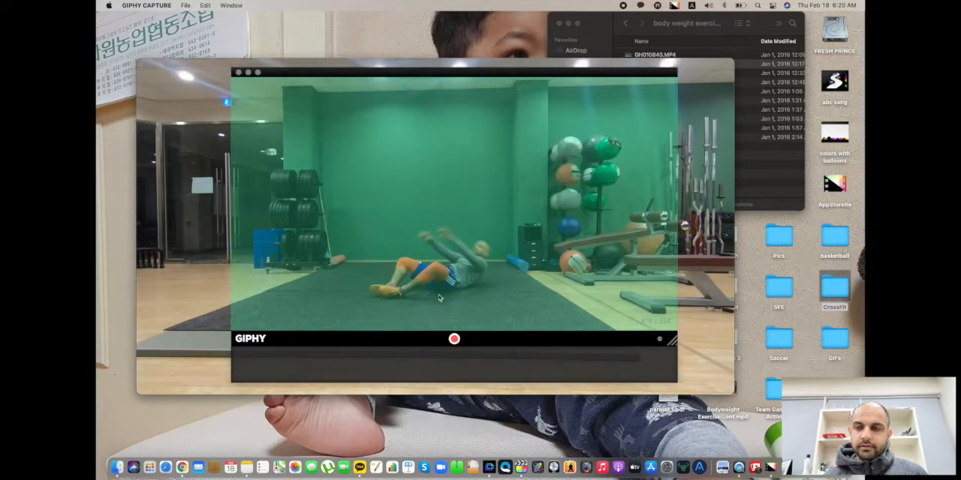
Play the video to the wanted exercise moment and record a 30-second capture of the framed area.
{"action": "left_click", "coordinate": [207, 245]}
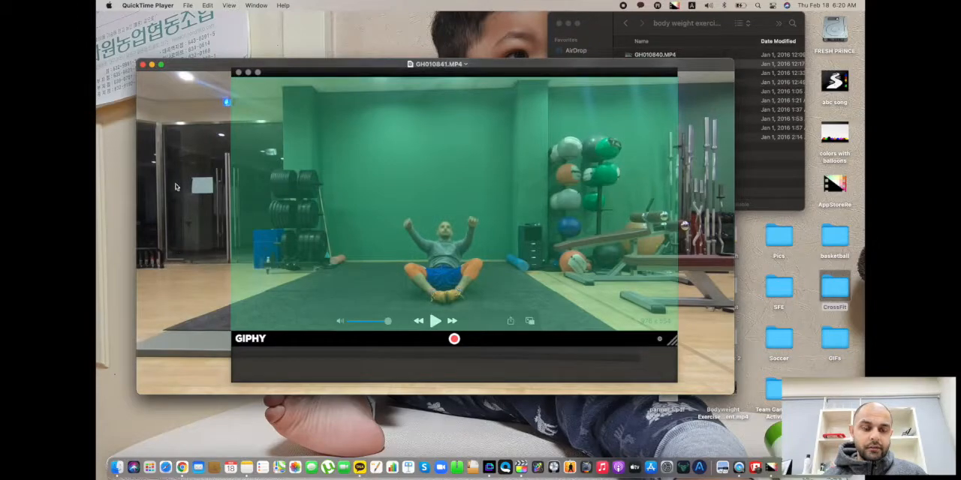
{"action": "key", "text": "space"}
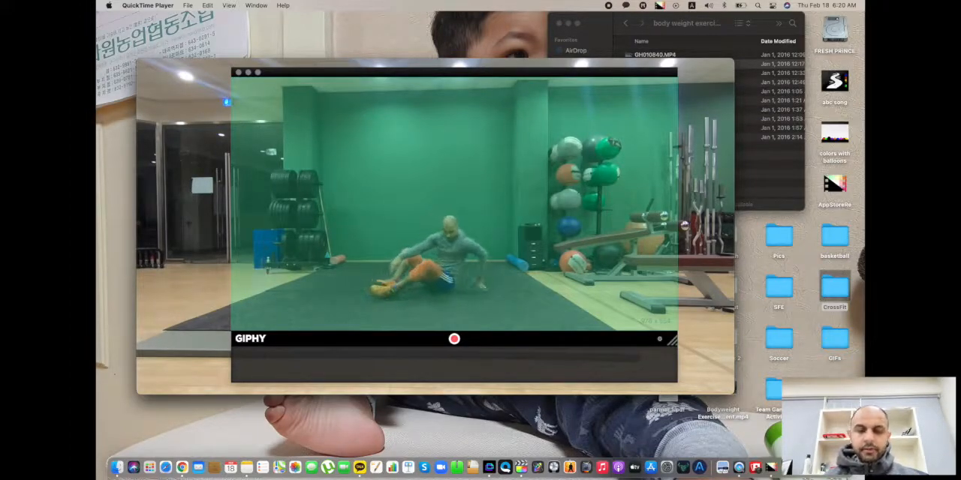
{"action": "mouse_move", "coordinate": [206, 260]}
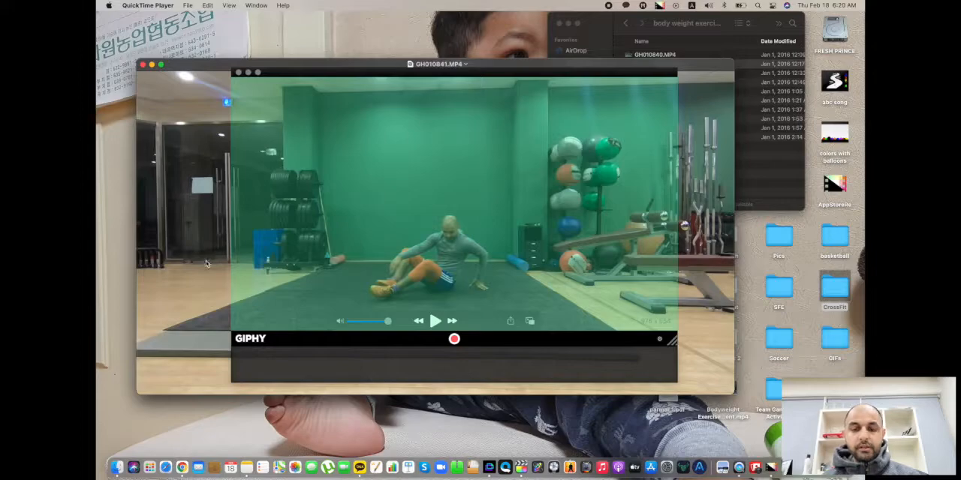
{"action": "left_click", "coordinate": [454, 339]}
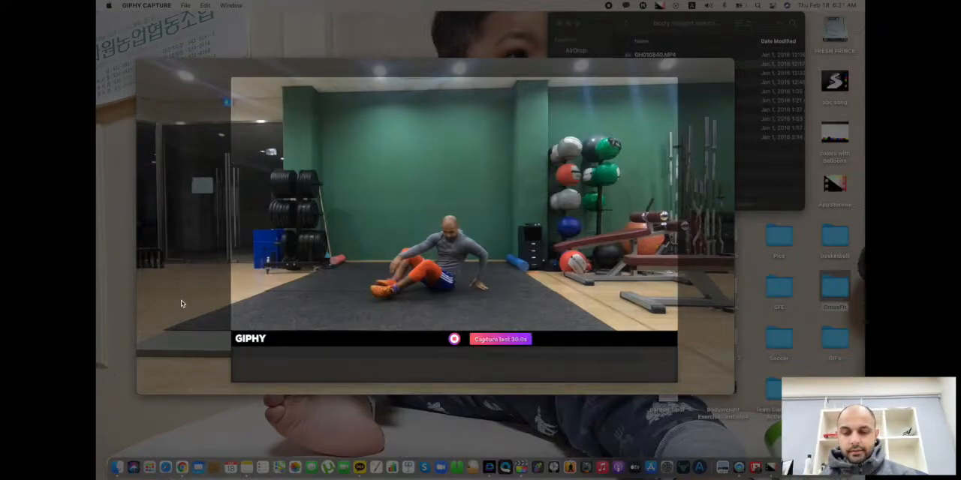
{"action": "left_click", "coordinate": [455, 339]}
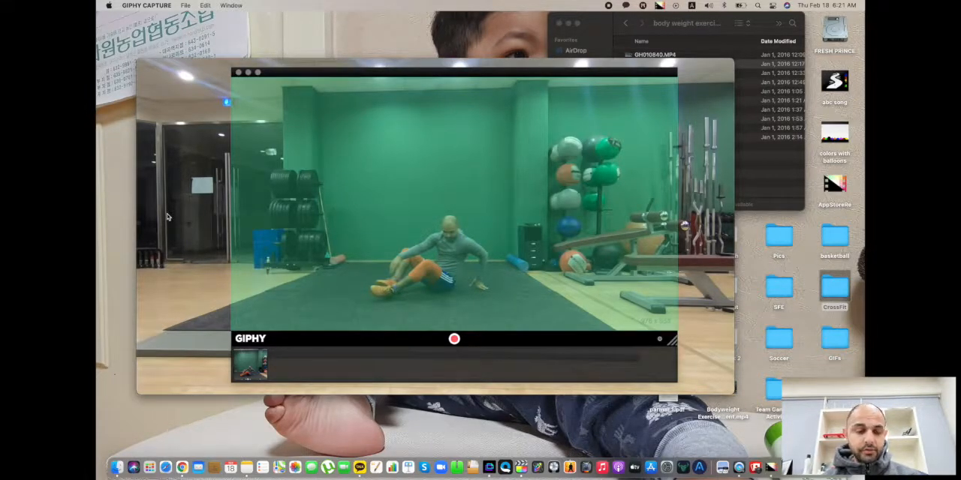
Open the recorded capture for editing and move its editing window slightly lower beside the capture frame.
{"action": "left_click", "coordinate": [251, 368]}
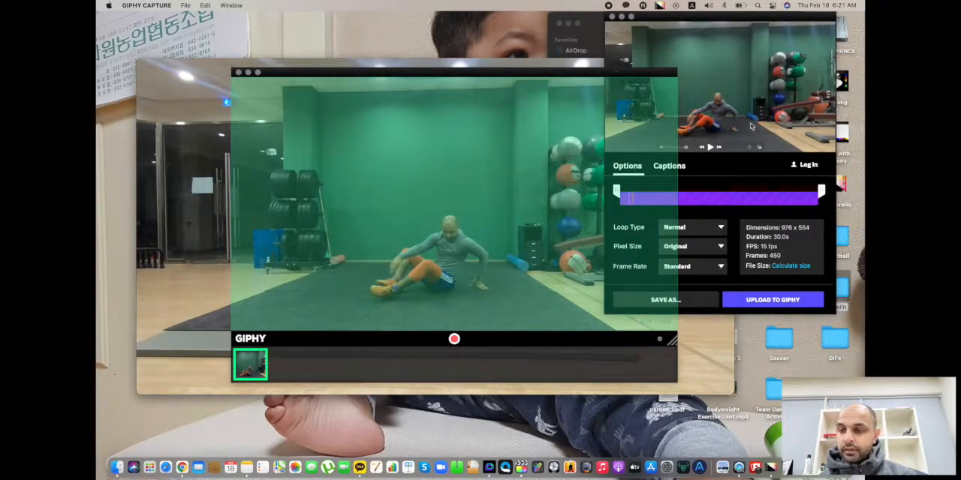
{"action": "left_click_drag", "start_coordinate": [741, 16], "coordinate": [744, 29]}
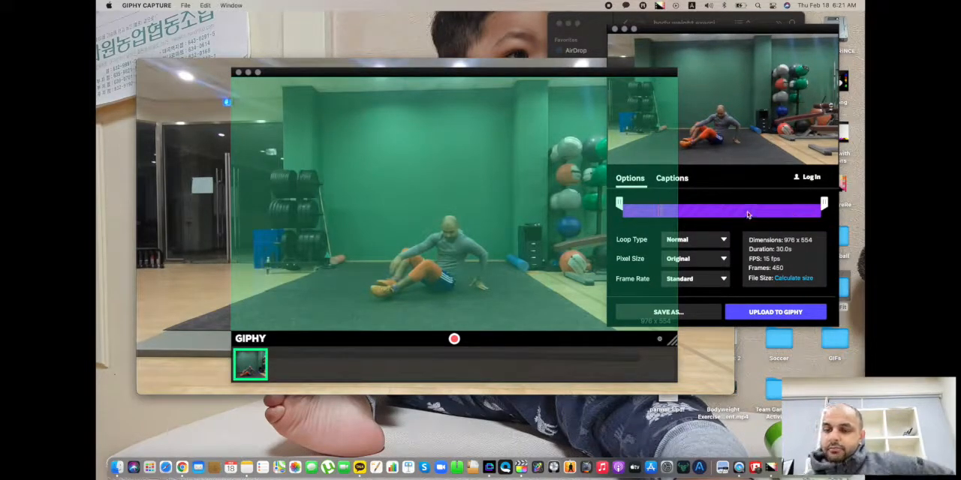
{"action": "left_click", "coordinate": [693, 310]}
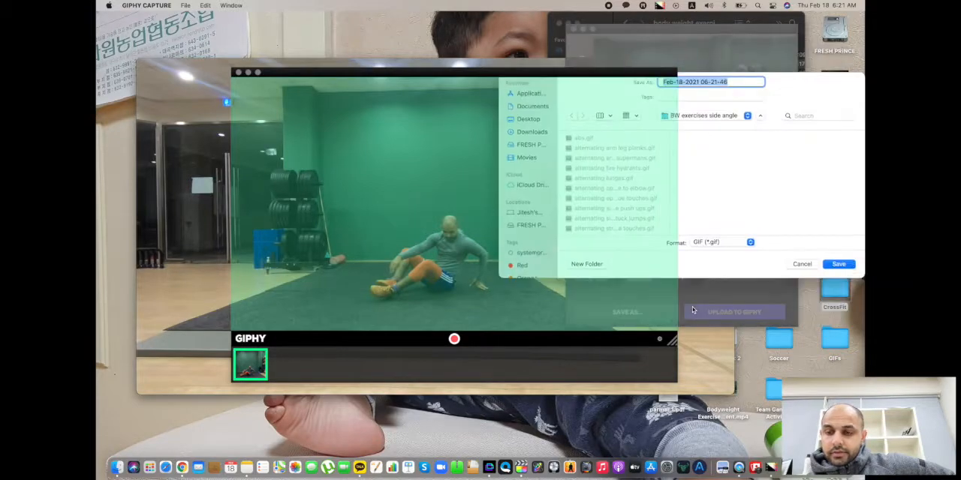
{"action": "left_click", "coordinate": [803, 264]}
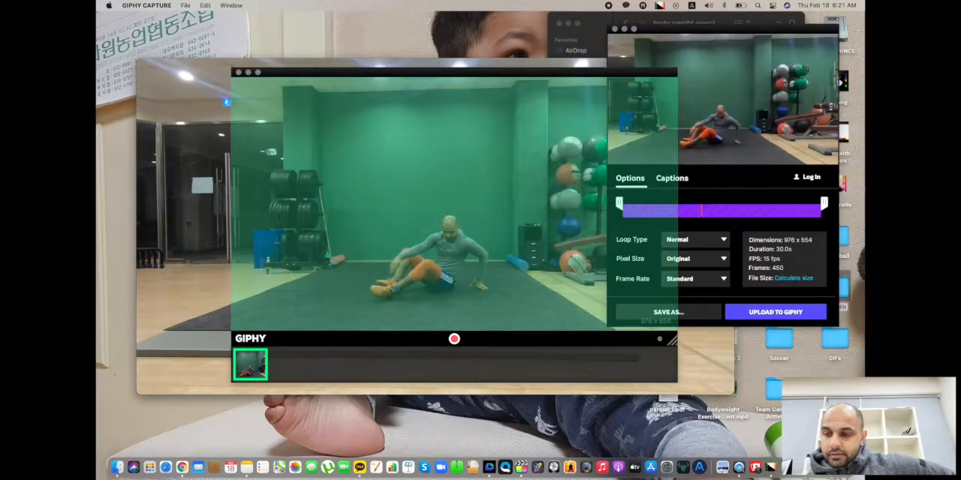
{"action": "left_click_drag", "start_coordinate": [824, 204], "coordinate": [625, 204]}
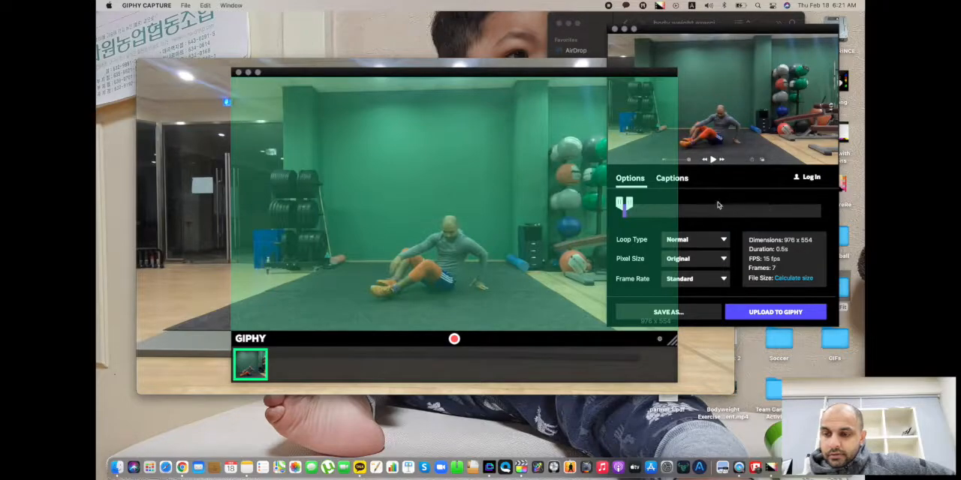
{"action": "left_click_drag", "start_coordinate": [629, 75], "coordinate": [505, 93]}
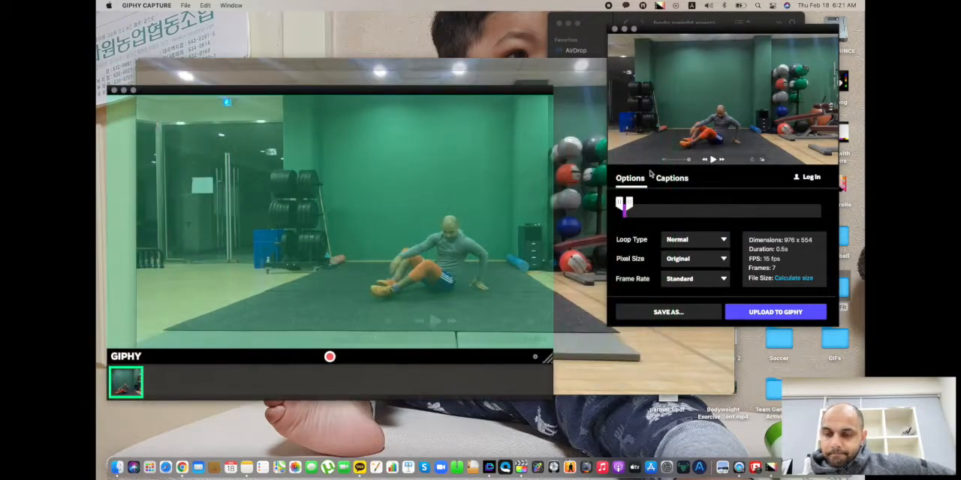
{"action": "left_click_drag", "start_coordinate": [626, 203], "coordinate": [824, 203]}
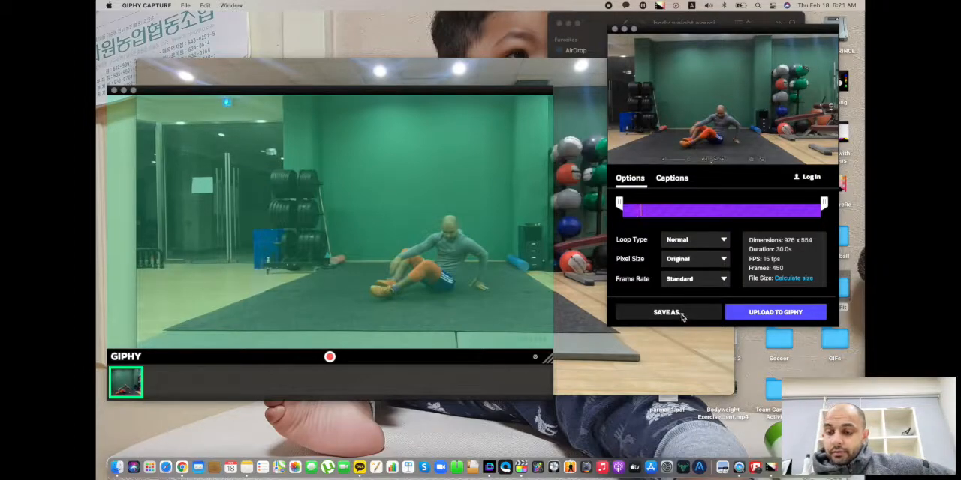
Try to save the 30-second clip as a GIF named "jdsoifhasofhaj" on the Desktop.
{"action": "left_click", "coordinate": [681, 313]}
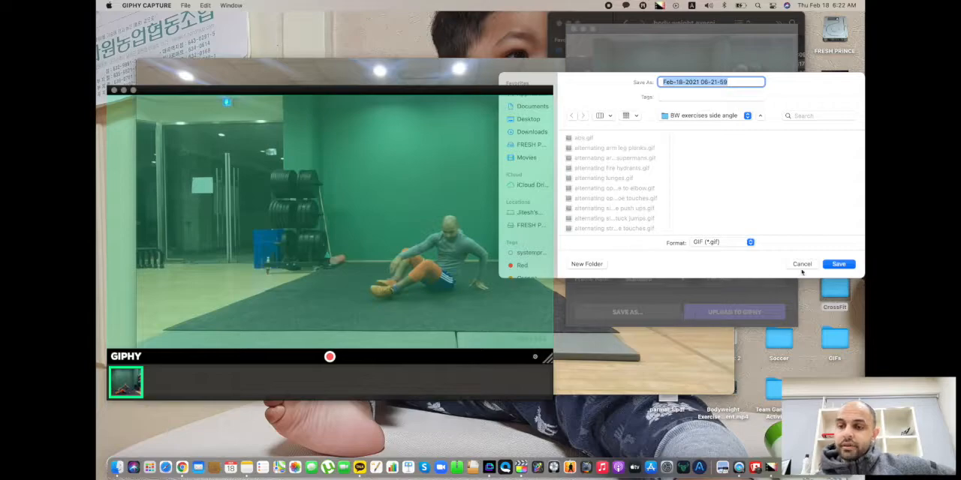
{"action": "left_click", "coordinate": [707, 117]}
{"action": "left_click", "coordinate": [707, 116]}
{"action": "left_click", "coordinate": [707, 117]}
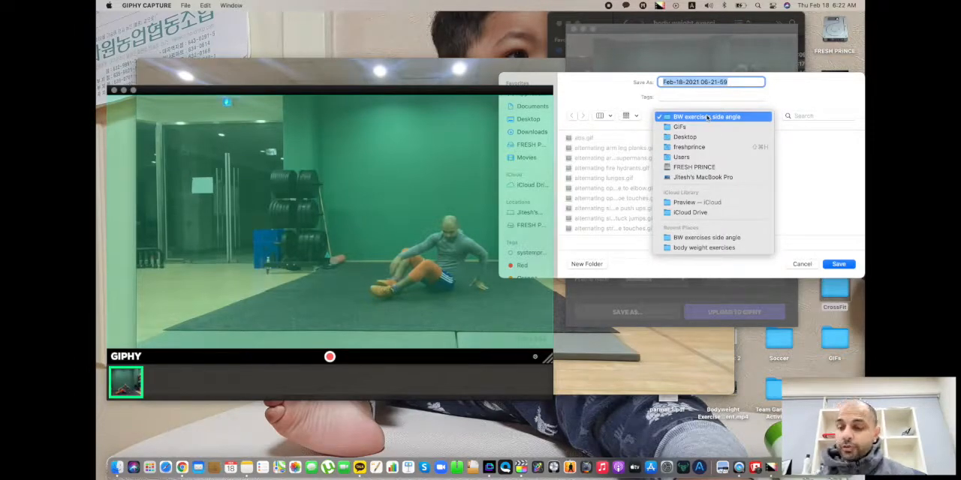
{"action": "left_click", "coordinate": [734, 82]}
{"action": "type", "text": "jdsolfhasofhaj"}
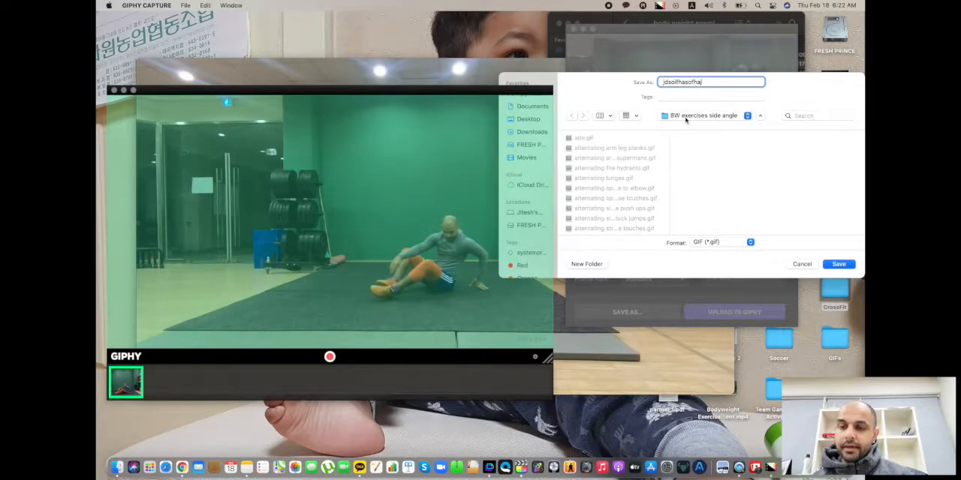
{"action": "left_click", "coordinate": [686, 120]}
{"action": "left_click", "coordinate": [688, 138]}
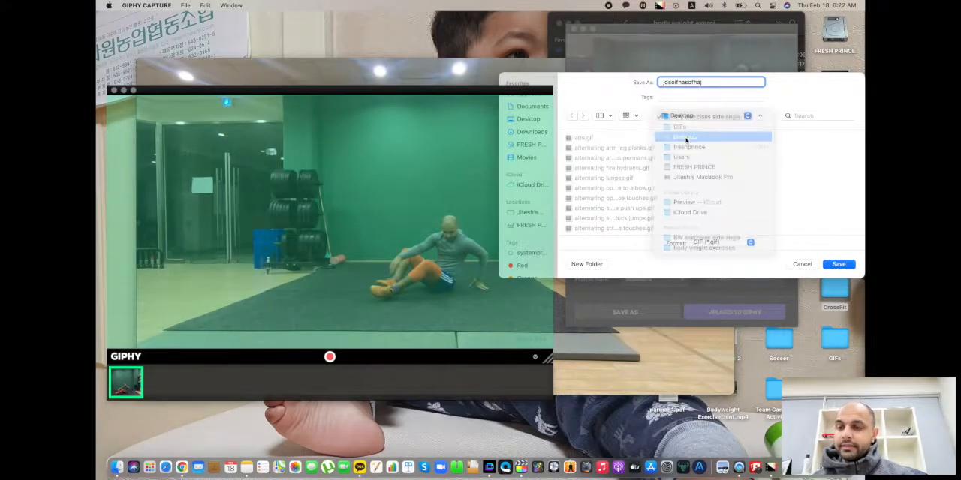
{"action": "left_click", "coordinate": [850, 264]}
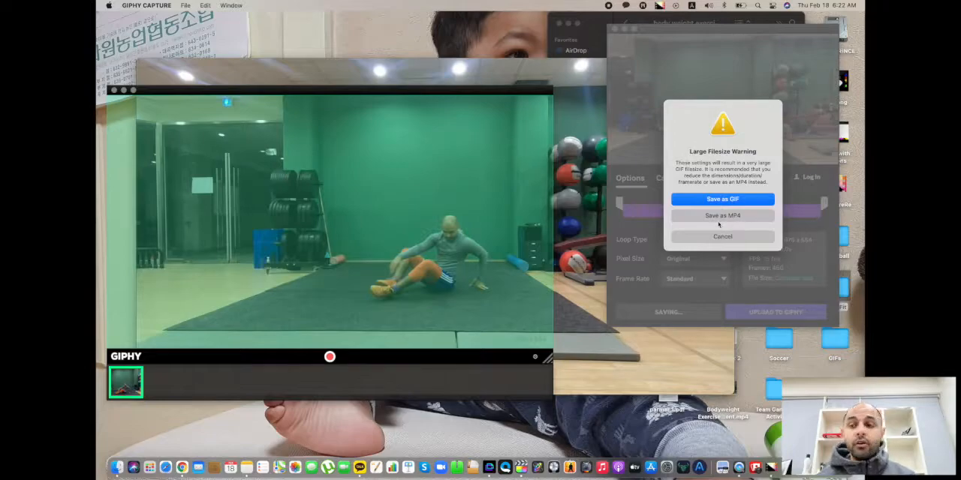
{"action": "left_click", "coordinate": [724, 237]}
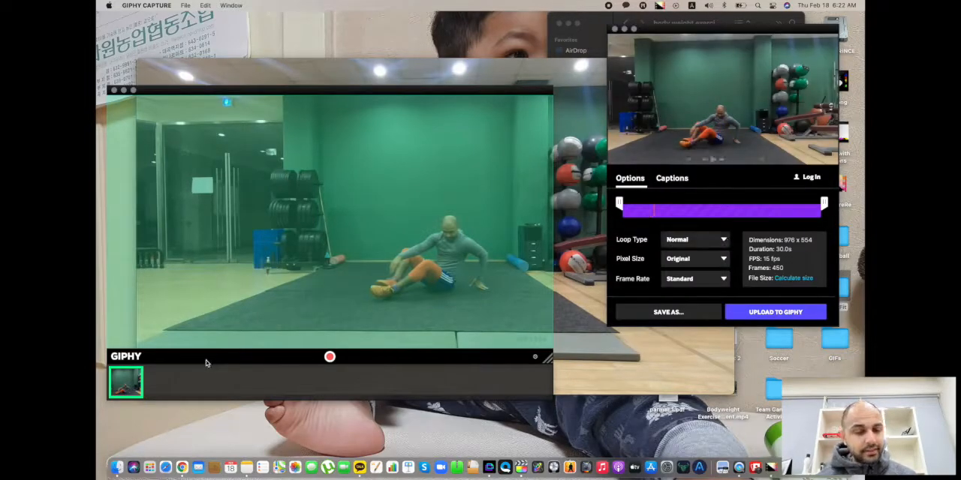
Delete the recorded capture, and reposition and shrink the capture frame to about 672 x 512 around the person exercising.
{"action": "mouse_move", "coordinate": [136, 372]}
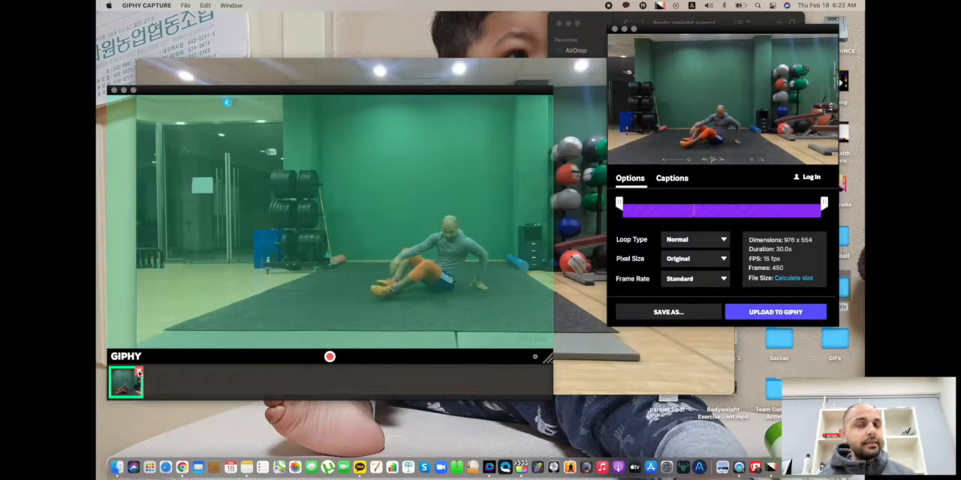
{"action": "left_click", "coordinate": [137, 372]}
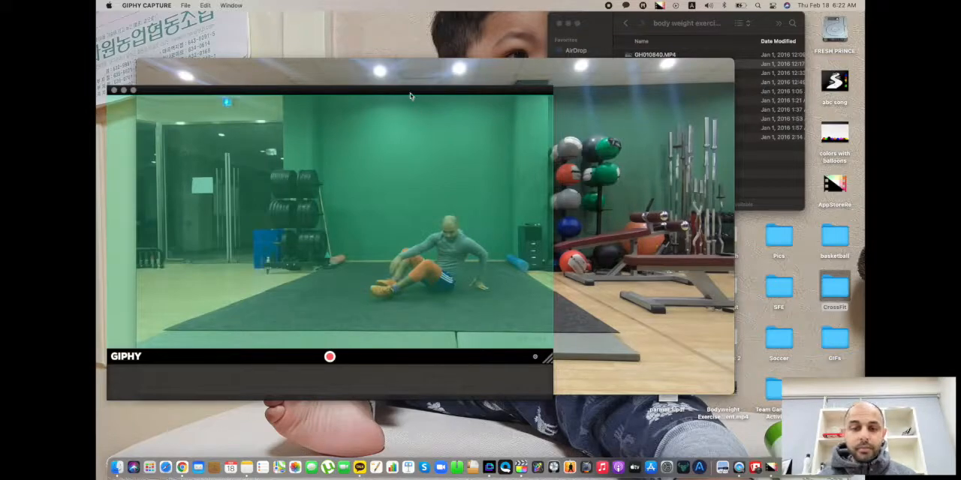
{"action": "left_click_drag", "start_coordinate": [400, 91], "coordinate": [517, 76]}
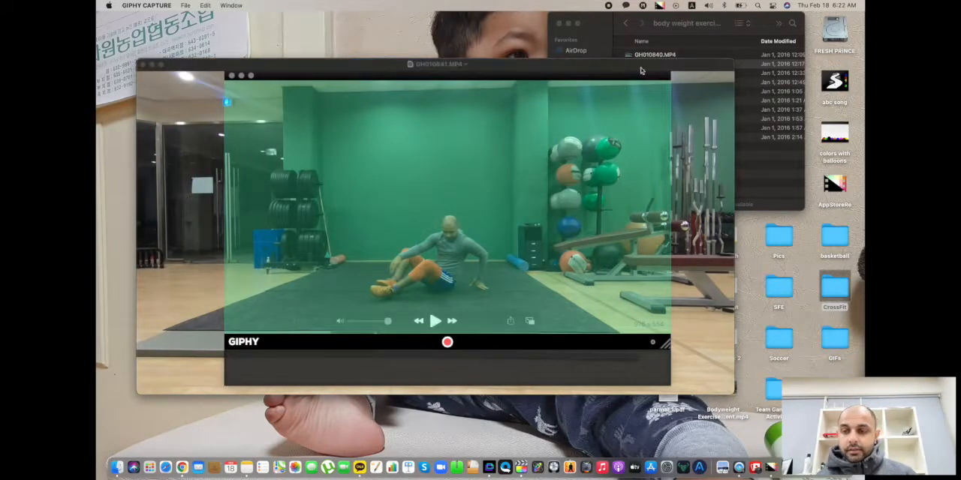
{"action": "left_click_drag", "start_coordinate": [671, 73], "coordinate": [595, 63]}
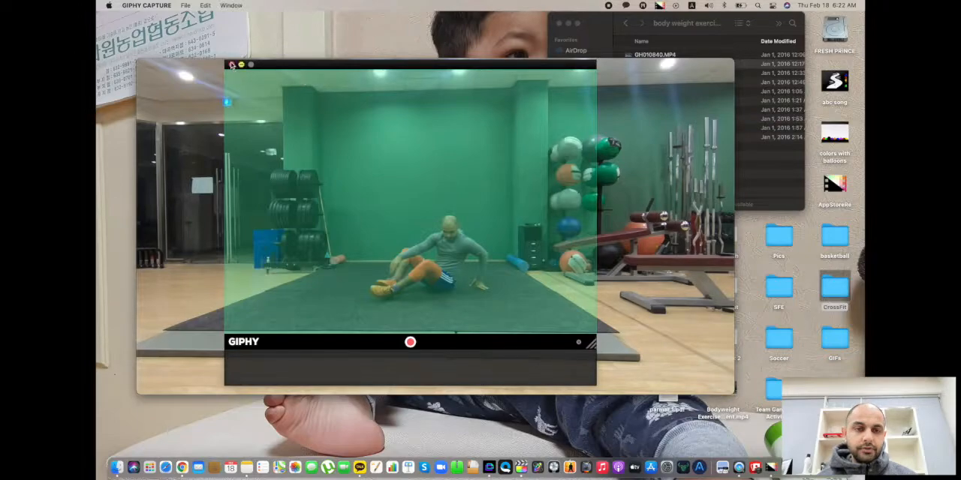
{"action": "left_click_drag", "start_coordinate": [224, 60], "coordinate": [278, 56]}
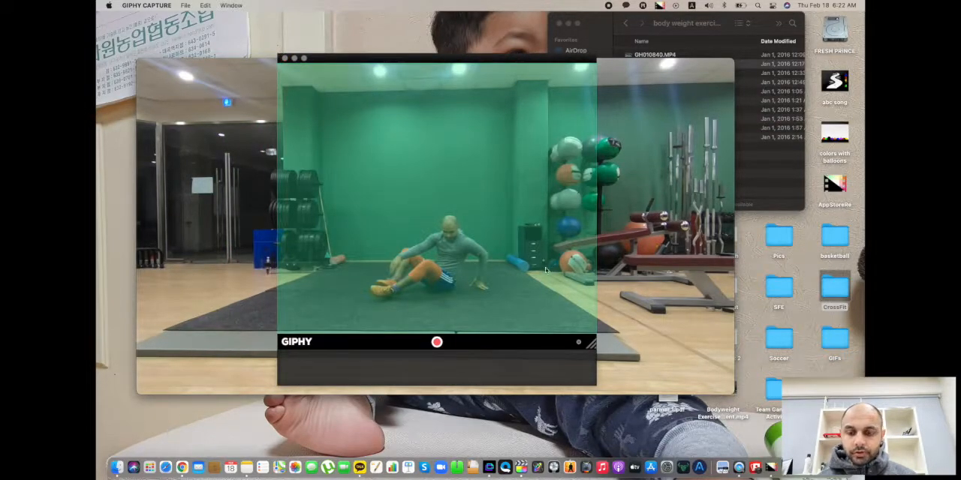
{"action": "left_click_drag", "start_coordinate": [594, 55], "coordinate": [584, 90]}
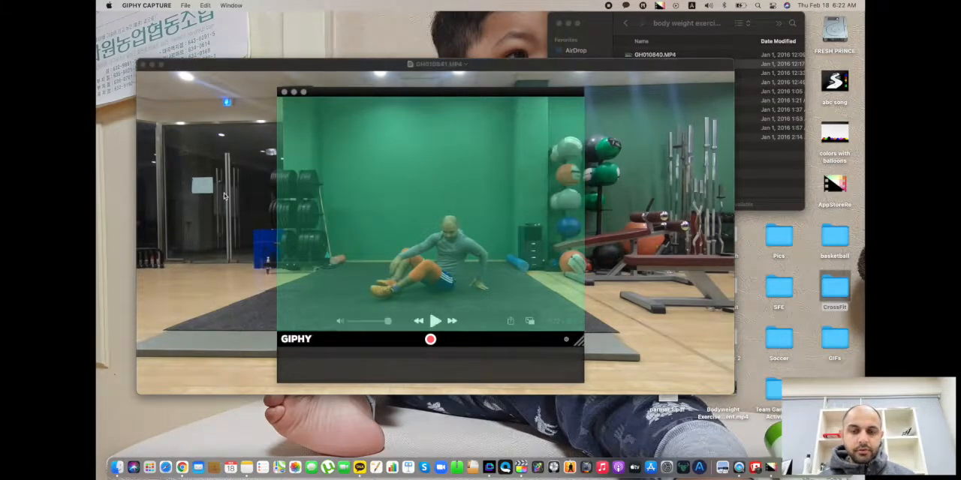
Scrub the video to where the person sits facing the camera before the sit-ups, and nudge the capture frame slightly to the right.
{"action": "scroll", "coordinate": [225, 196], "scroll_direction": "left", "scroll_amount": 10}
{"action": "scroll", "coordinate": [225, 196], "scroll_direction": "right", "scroll_amount": 10}
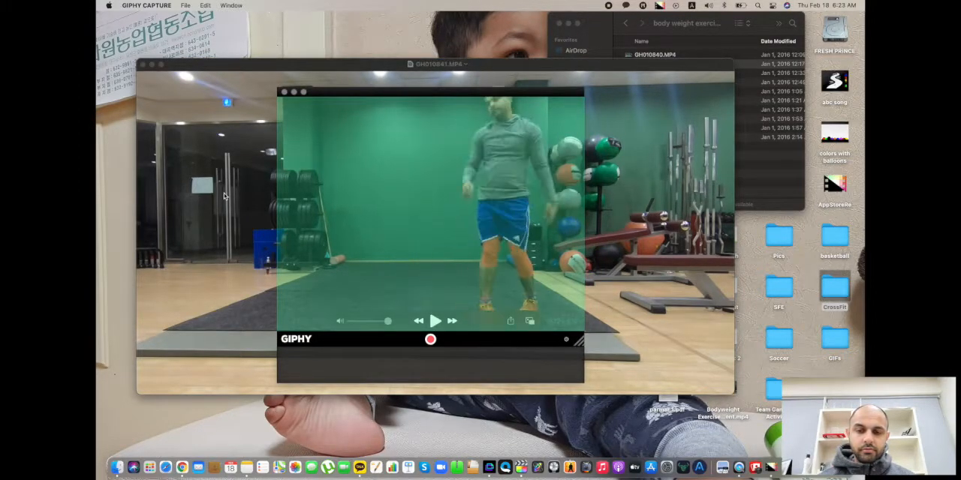
{"action": "scroll", "coordinate": [224, 196], "scroll_direction": "right", "scroll_amount": 8}
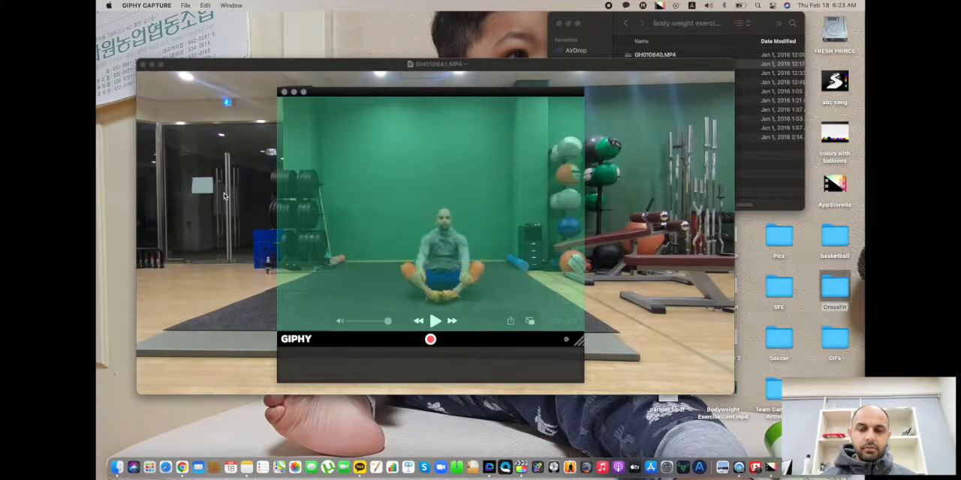
{"action": "scroll", "coordinate": [225, 196], "scroll_direction": "right", "scroll_amount": 3}
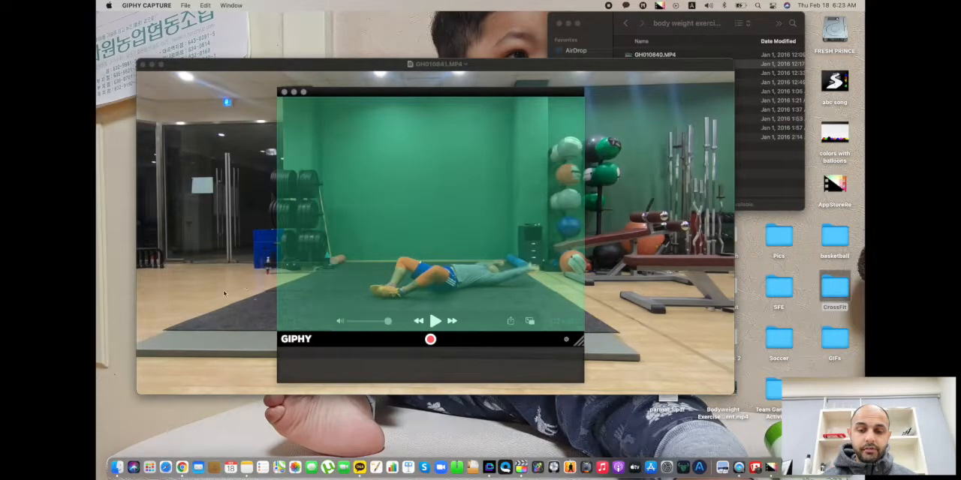
{"action": "scroll", "coordinate": [223, 293], "scroll_direction": "right", "scroll_amount": 3}
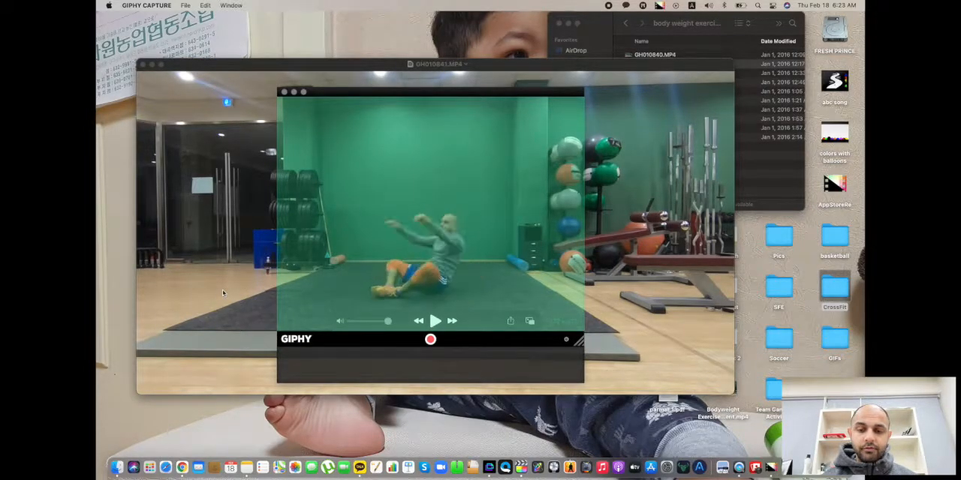
{"action": "scroll", "coordinate": [222, 291], "scroll_direction": "right", "scroll_amount": 3}
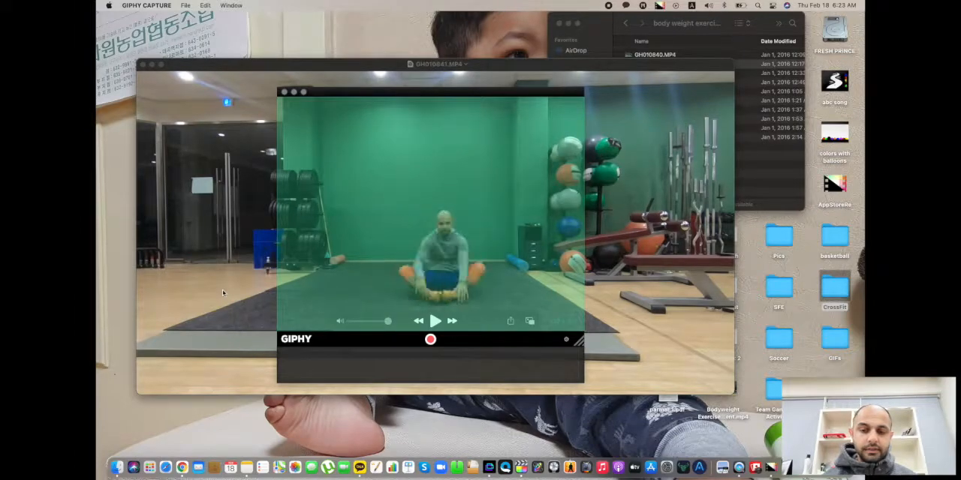
{"action": "scroll", "coordinate": [222, 291], "scroll_direction": "right", "scroll_amount": 3}
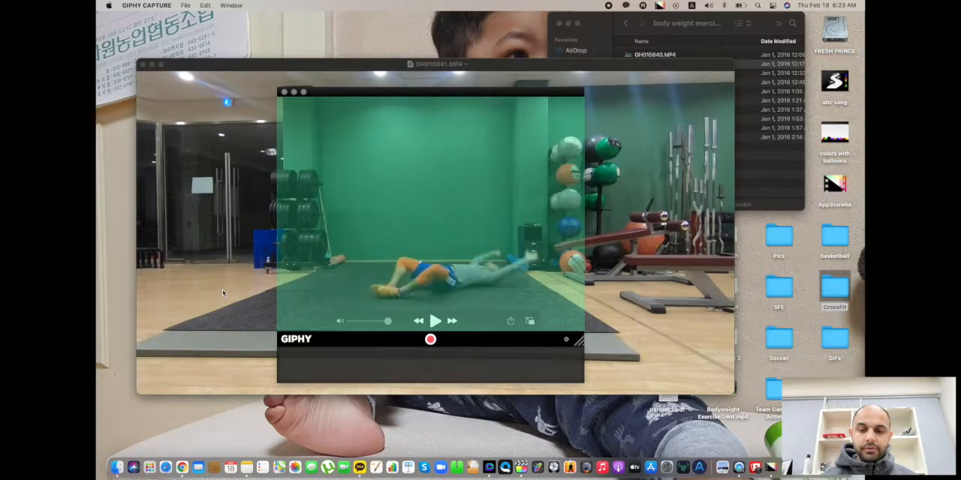
{"action": "scroll", "coordinate": [222, 292], "scroll_direction": "right", "scroll_amount": 3}
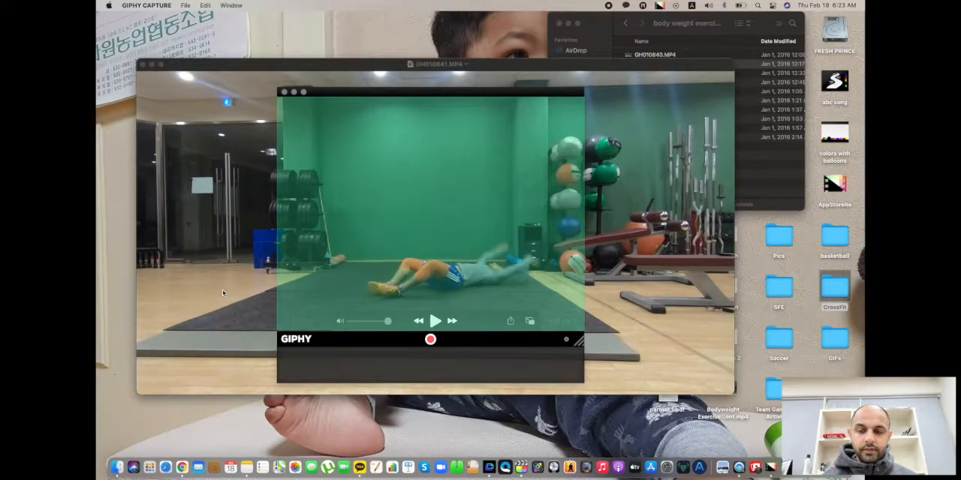
{"action": "scroll", "coordinate": [222, 291], "scroll_direction": "right", "scroll_amount": 3}
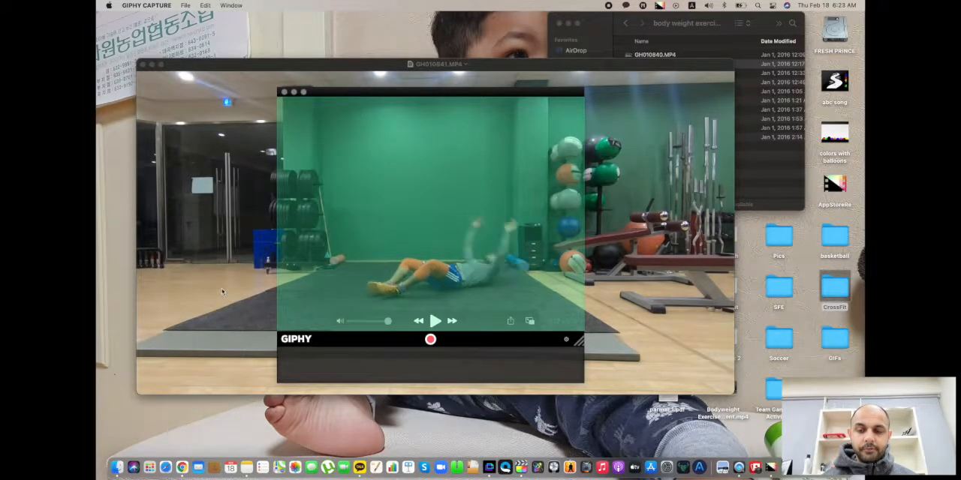
{"action": "scroll", "coordinate": [222, 291], "scroll_direction": "right", "scroll_amount": 3}
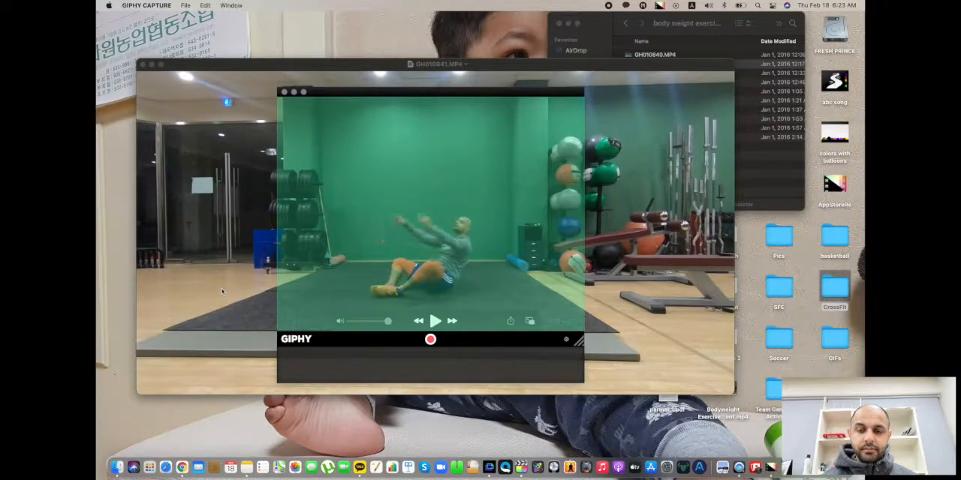
{"action": "left_click_drag", "start_coordinate": [359, 93], "coordinate": [361, 92]}
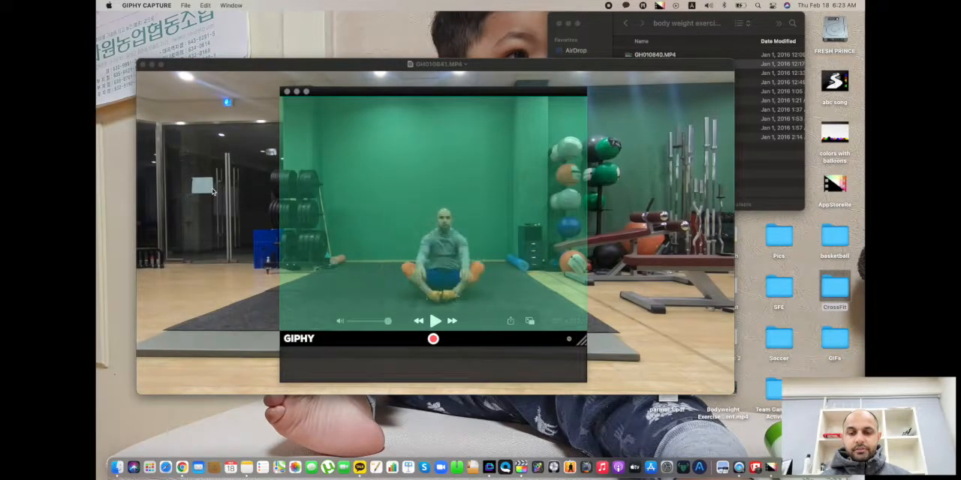
Play the video, record about 24 seconds of the framed sit-up exercise, and pause the video once the recording is stopped.
{"action": "left_click", "coordinate": [208, 221]}
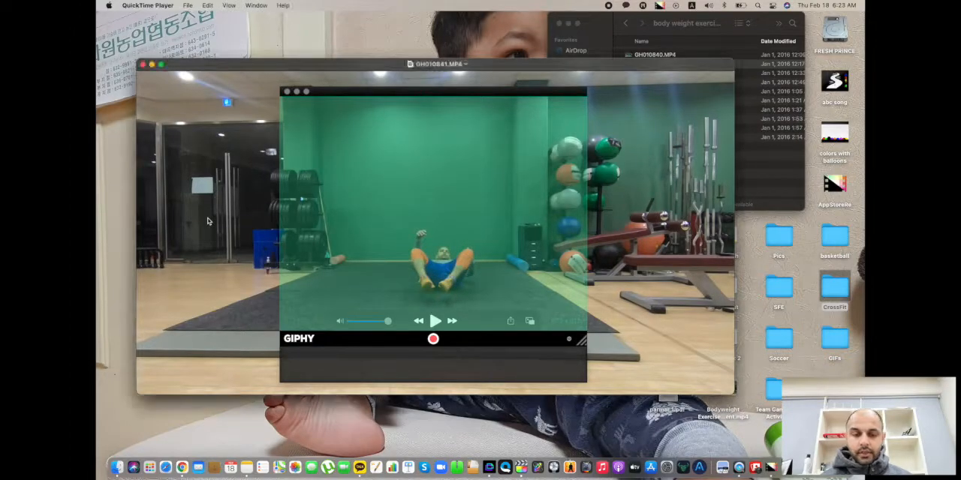
{"action": "left_click", "coordinate": [433, 339]}
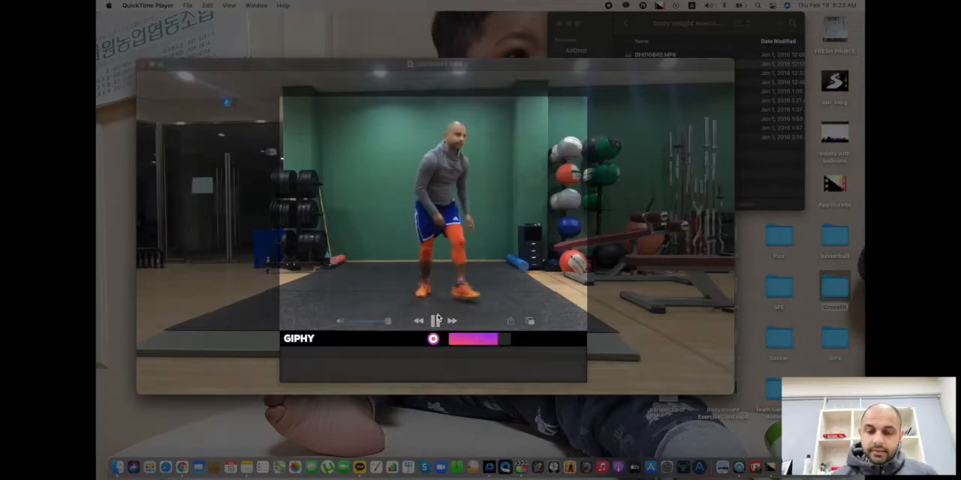
{"action": "left_click", "coordinate": [434, 339]}
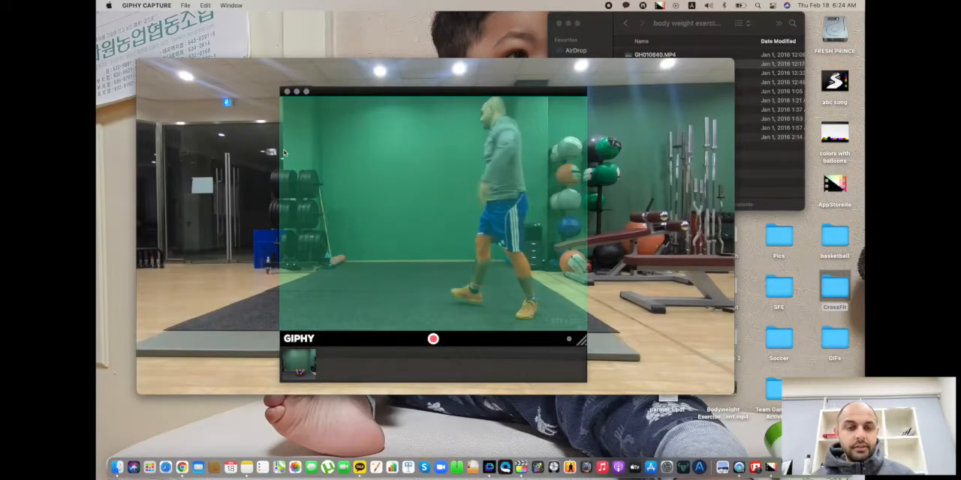
{"action": "left_click", "coordinate": [262, 168]}
{"action": "key", "text": "space"}
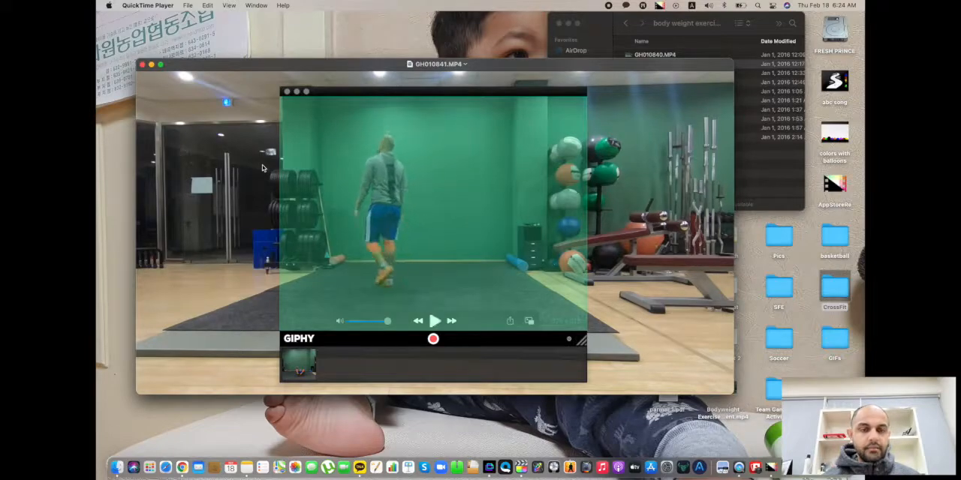
Open the new capture for editing and trim its start so that about 10.9 seconds of side-view sit-ups remain.
{"action": "left_click", "coordinate": [298, 370]}
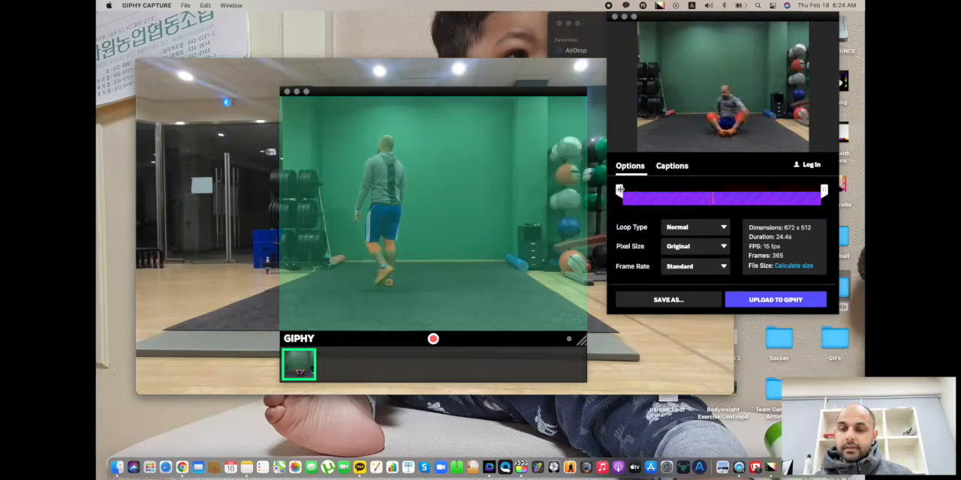
{"action": "mouse_move", "coordinate": [599, 203]}
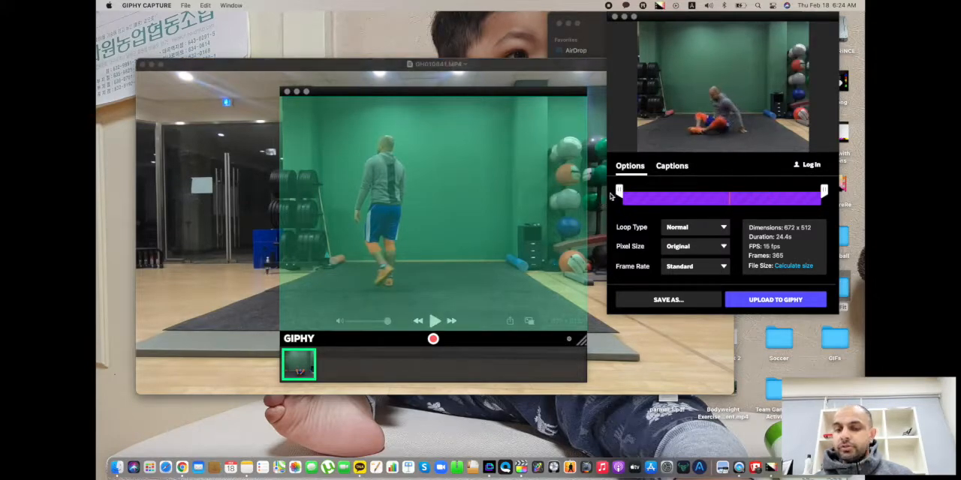
{"action": "left_click_drag", "start_coordinate": [617, 193], "coordinate": [654, 193]}
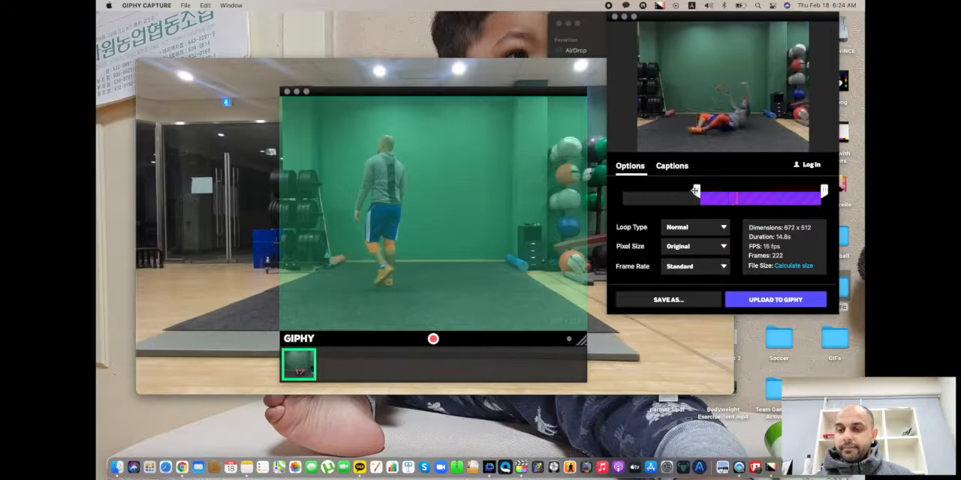
{"action": "left_click_drag", "start_coordinate": [695, 191], "coordinate": [697, 194]}
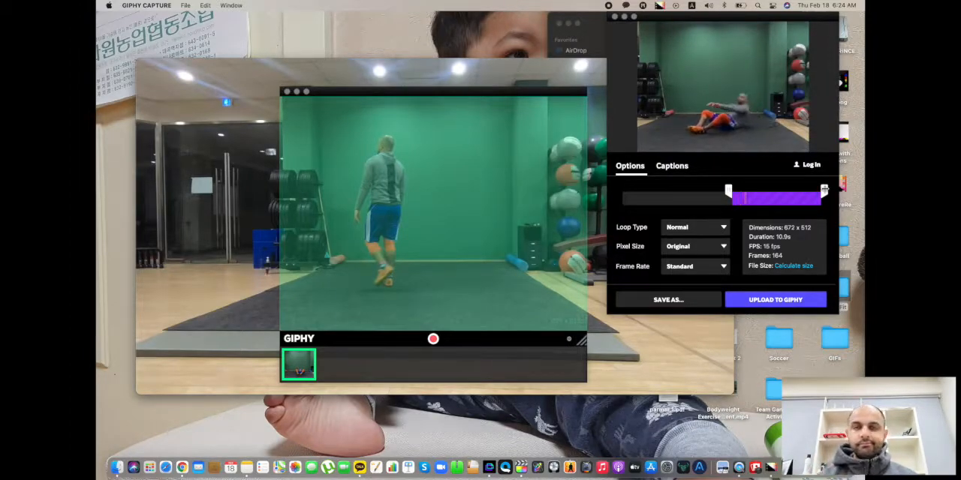
Trim the end and start of the capture so that about 2.4 seconds covering a single sit-up repetition remain.
{"action": "left_click_drag", "start_coordinate": [825, 190], "coordinate": [796, 191]}
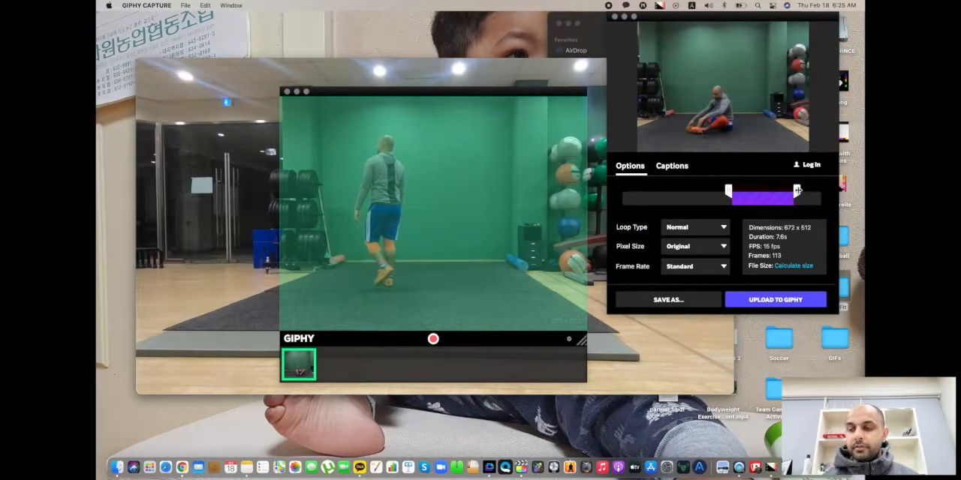
{"action": "left_click_drag", "start_coordinate": [798, 190], "coordinate": [741, 193]}
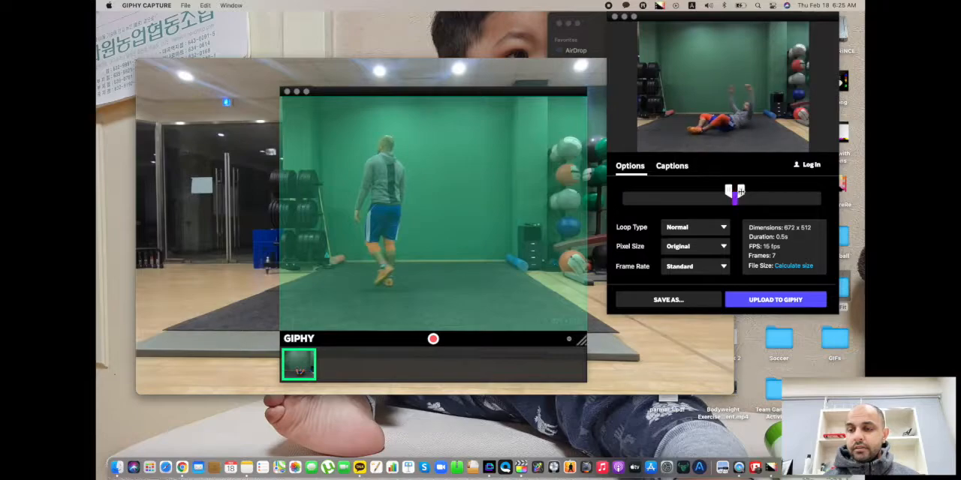
{"action": "left_click_drag", "start_coordinate": [742, 192], "coordinate": [744, 195]}
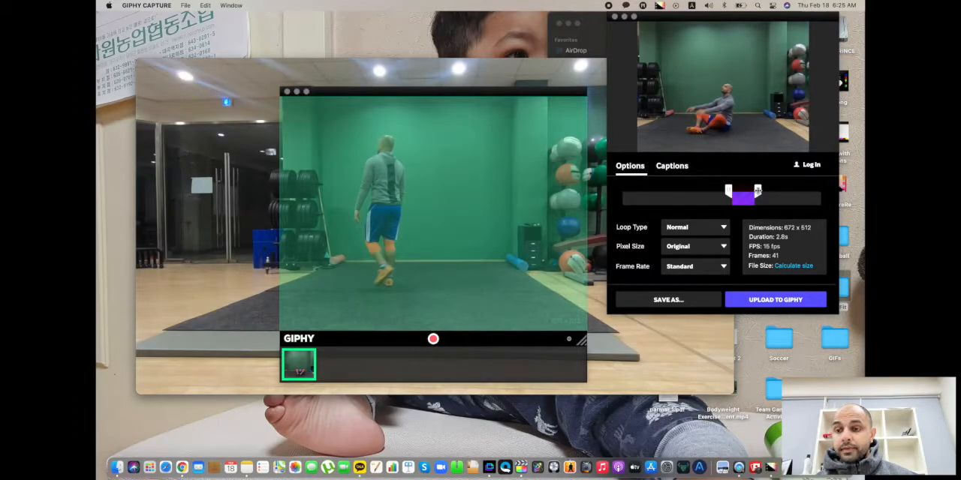
{"action": "left_click_drag", "start_coordinate": [758, 189], "coordinate": [764, 195]}
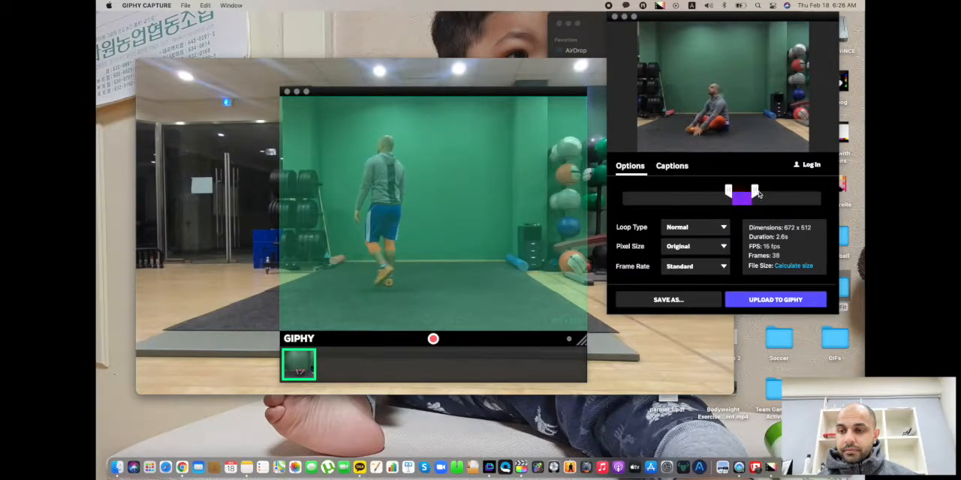
{"action": "left_click_drag", "start_coordinate": [759, 194], "coordinate": [757, 192]}
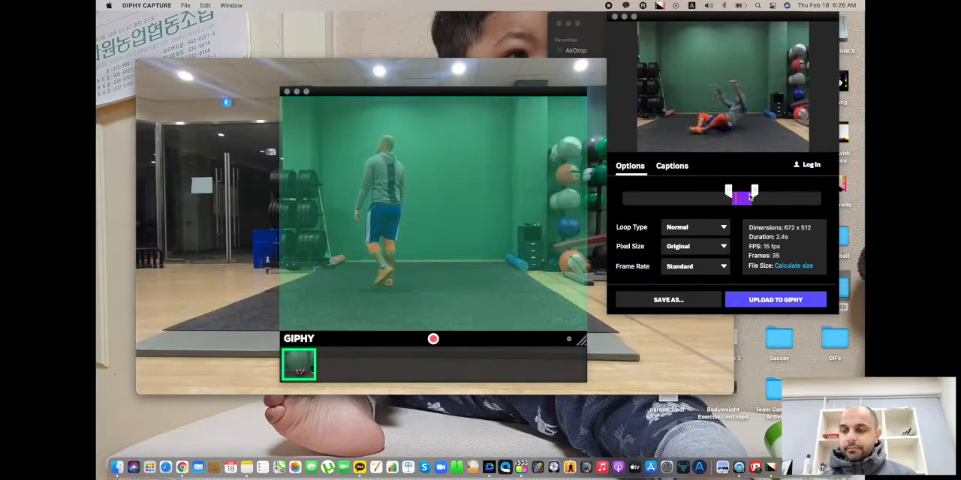
{"action": "mouse_move", "coordinate": [755, 190]}
{"action": "left_mouse_down"}
{"action": "mouse_move", "coordinate": [769, 192]}
{"action": "mouse_move", "coordinate": [738, 195]}
{"action": "left_mouse_up"}
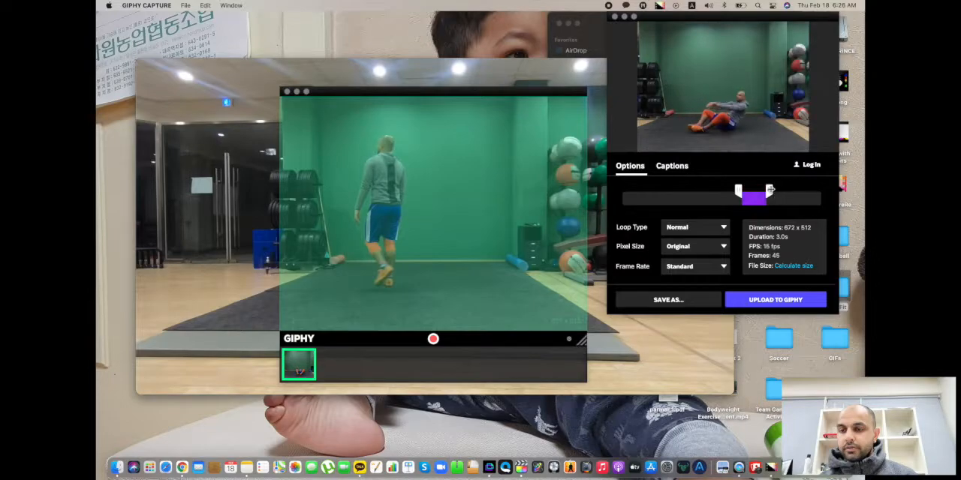
{"action": "left_click_drag", "start_coordinate": [769, 190], "coordinate": [770, 193]}
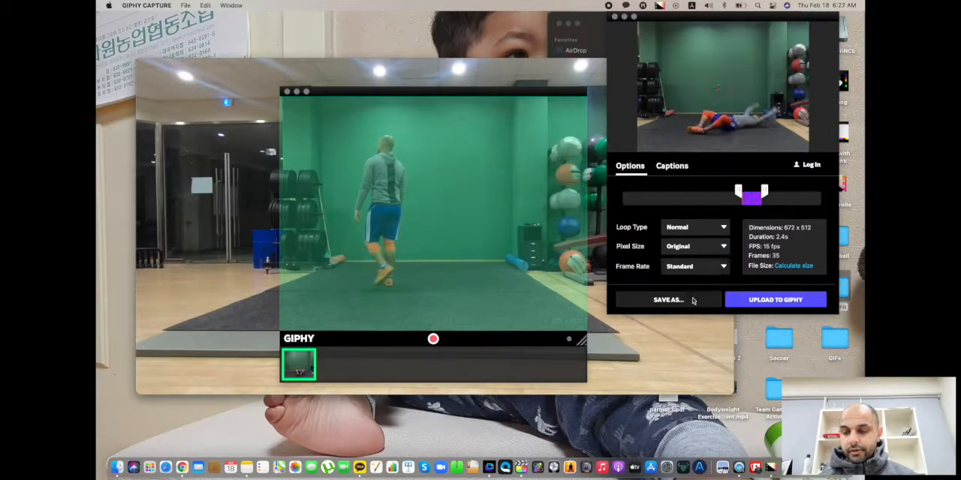
Save the trimmed capture to the Desktop as a GIF named abs.
{"action": "left_click", "coordinate": [668, 300]}
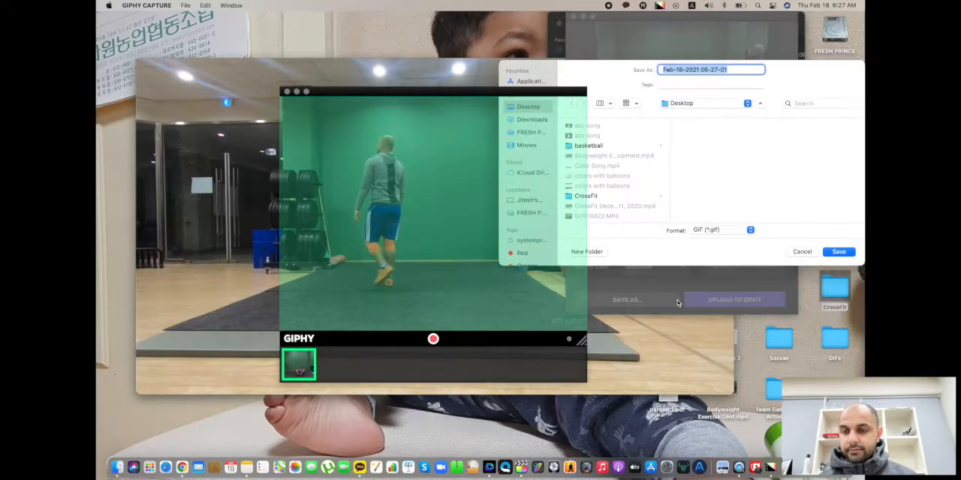
{"action": "type", "text": "abs"}
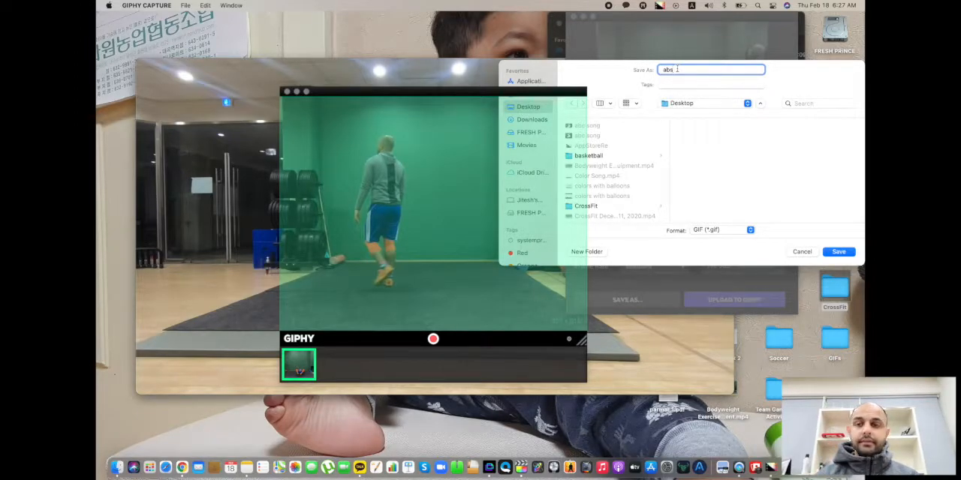
{"action": "left_click", "coordinate": [684, 103]}
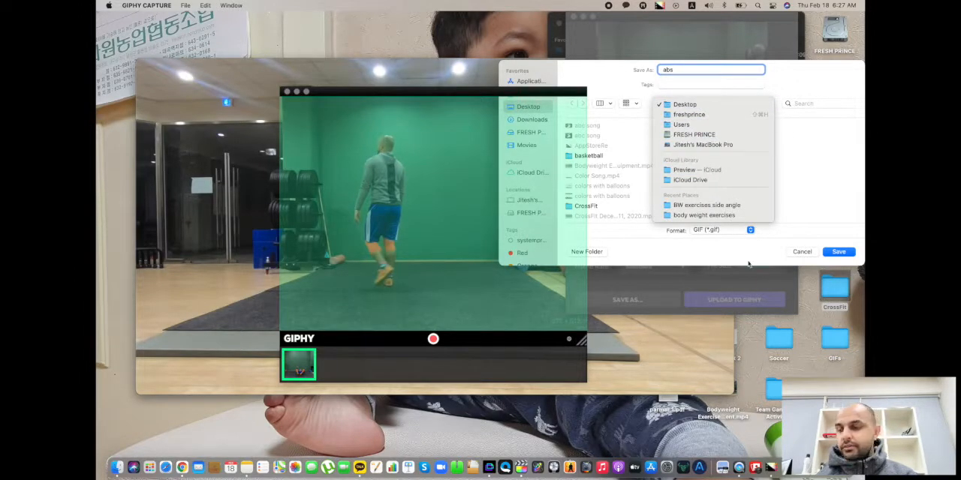
{"action": "left_click", "coordinate": [683, 105]}
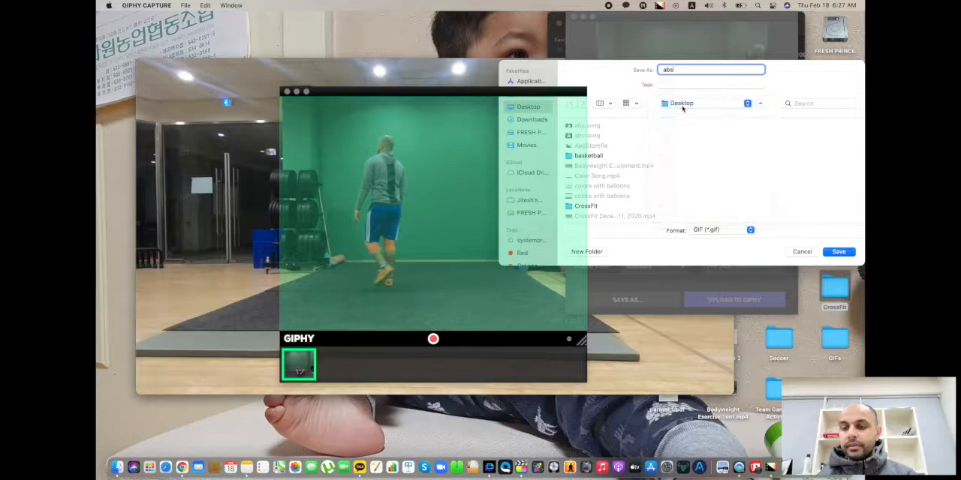
{"action": "left_click", "coordinate": [852, 252]}
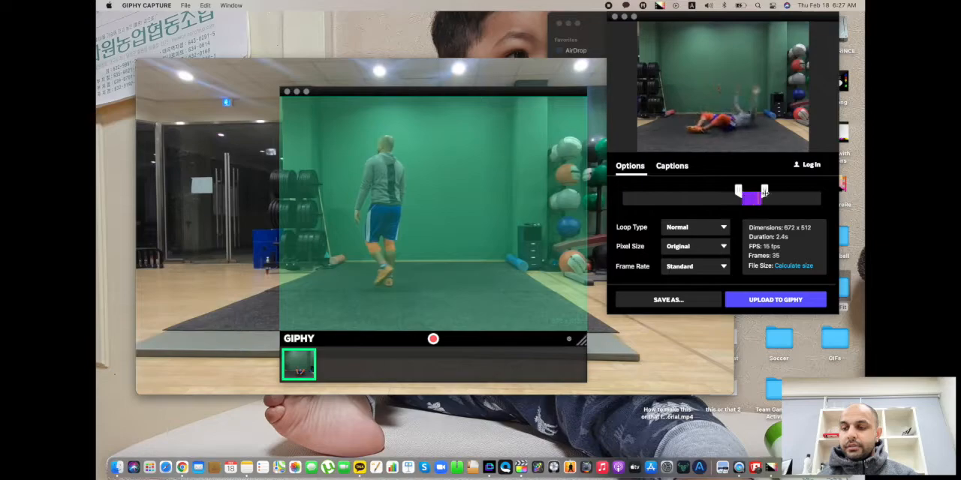
Extend the trim range back to the full recording, and close the capture editor, the capture frame and the GH010841.MP4 video.
{"action": "left_click_drag", "start_coordinate": [765, 191], "coordinate": [824, 191]}
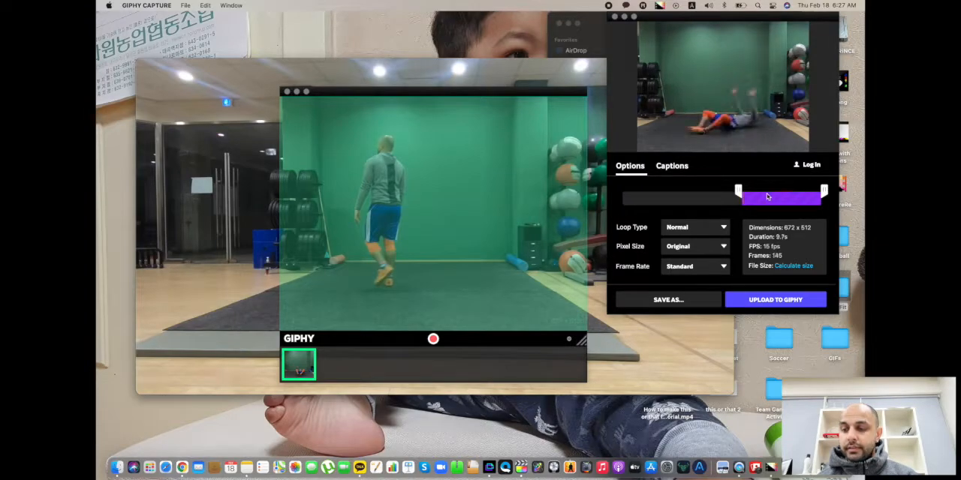
{"action": "left_click_drag", "start_coordinate": [739, 191], "coordinate": [620, 192]}
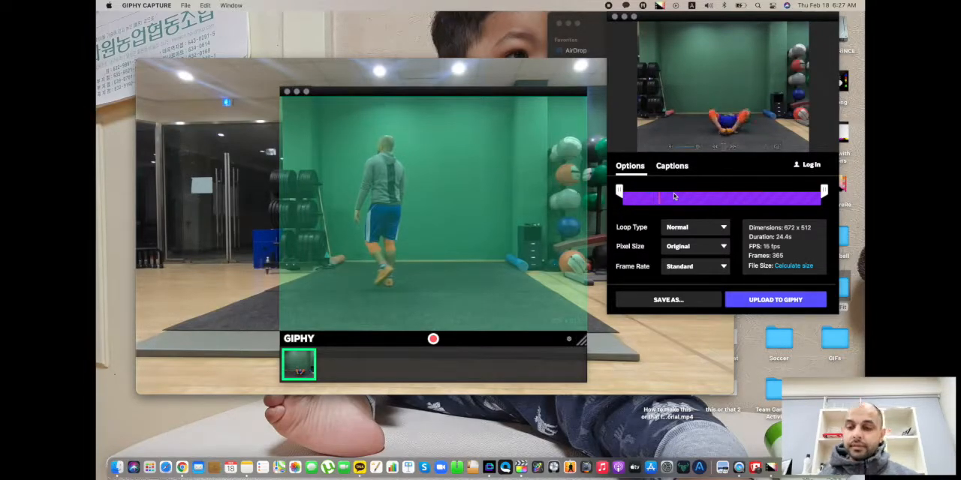
{"action": "left_click", "coordinate": [614, 16]}
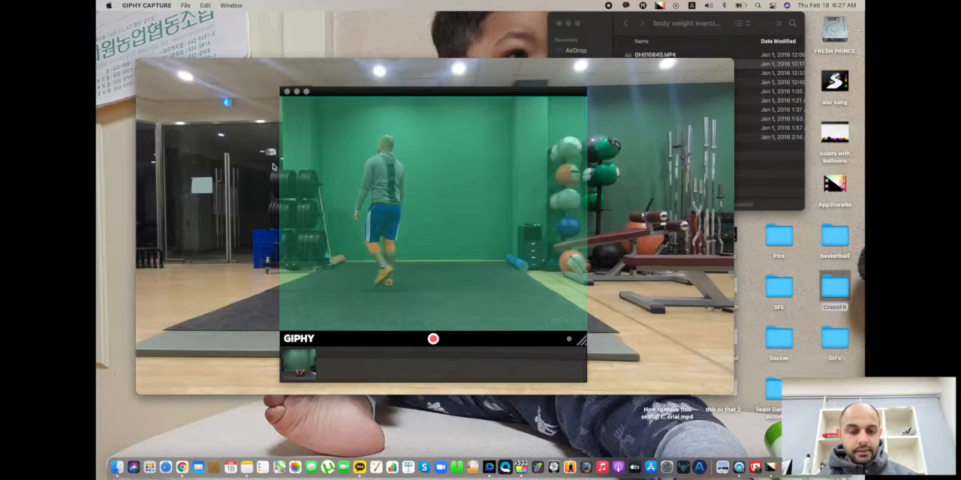
{"action": "left_click", "coordinate": [286, 92]}
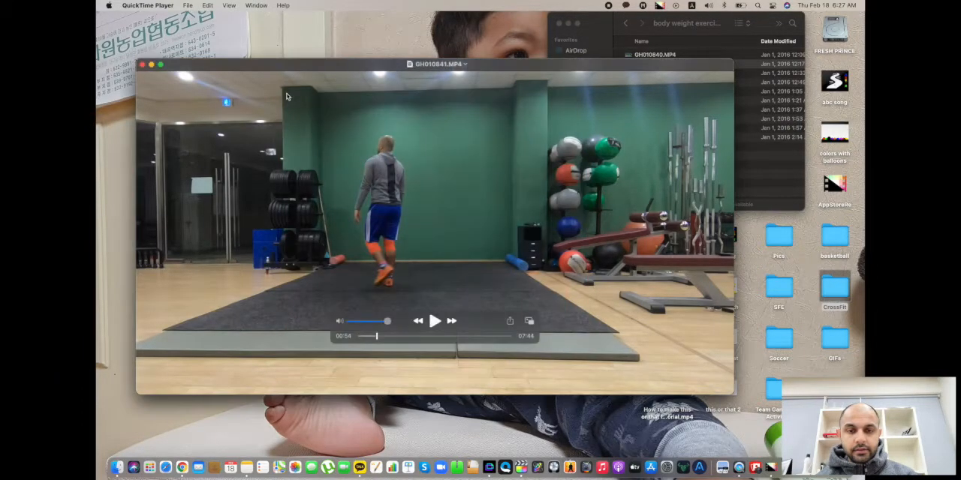
{"action": "left_click", "coordinate": [143, 65]}
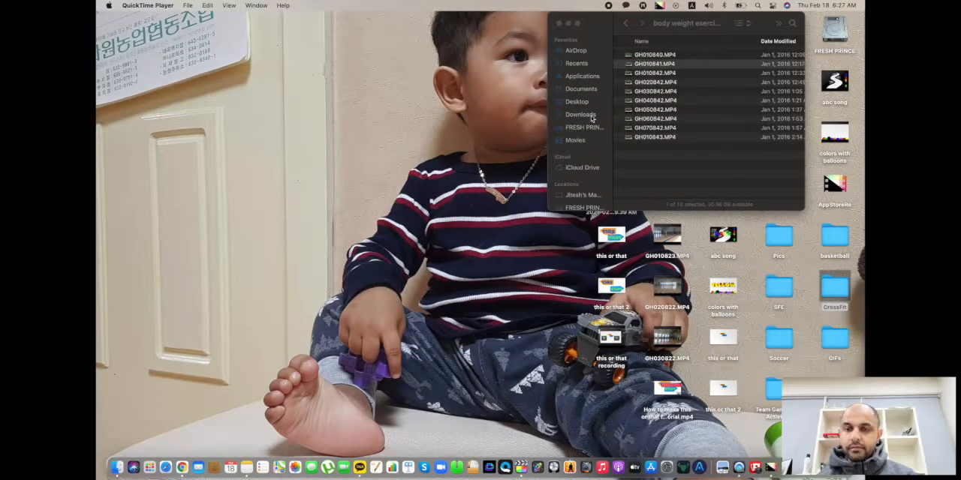
Locate the saved abs.gif file in the Desktop folder and check its modification date.
{"action": "left_click", "coordinate": [583, 102]}
{"action": "scroll", "coordinate": [721, 126], "scroll_direction": "up", "scroll_amount": 5}
{"action": "left_click", "coordinate": [650, 74]}
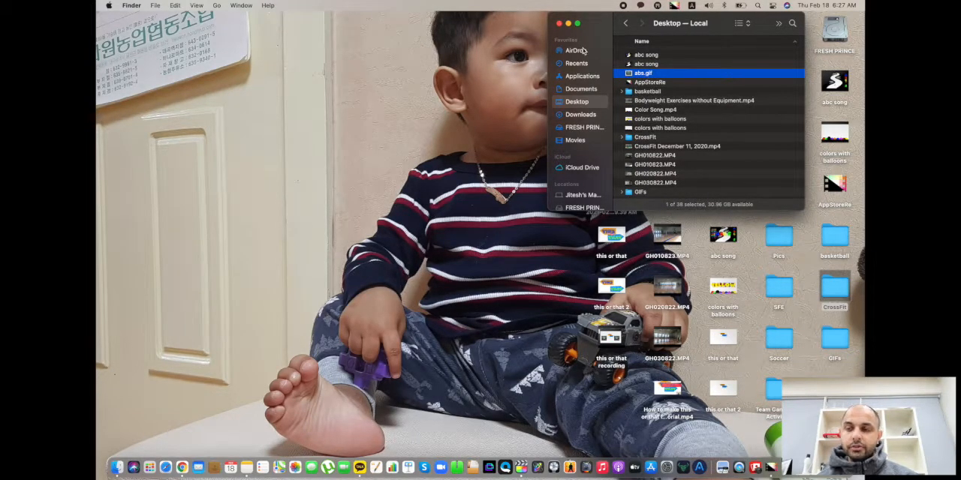
{"action": "scroll", "coordinate": [660, 108], "scroll_direction": "right", "scroll_amount": 5}
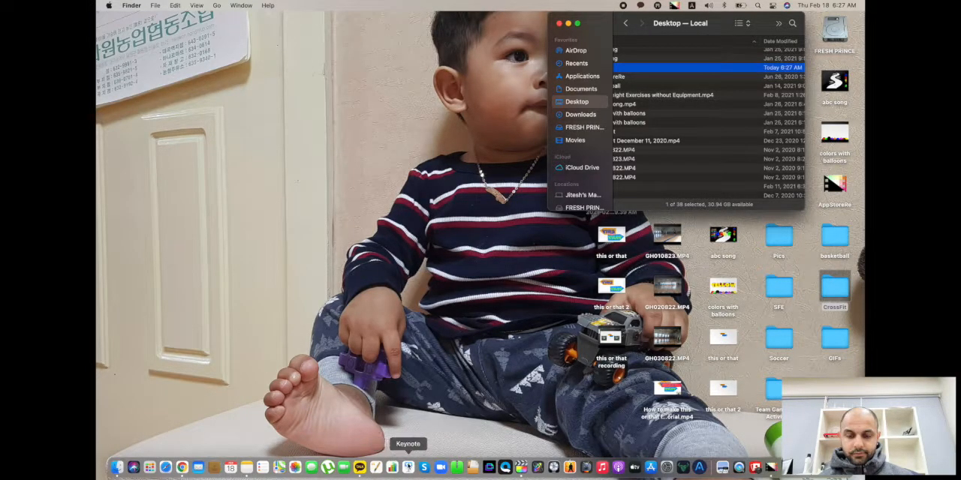
Switch to Keynote, create a presentation with the Basic White theme, and delete all placeholders from its title slide.
{"action": "left_click", "coordinate": [408, 467]}
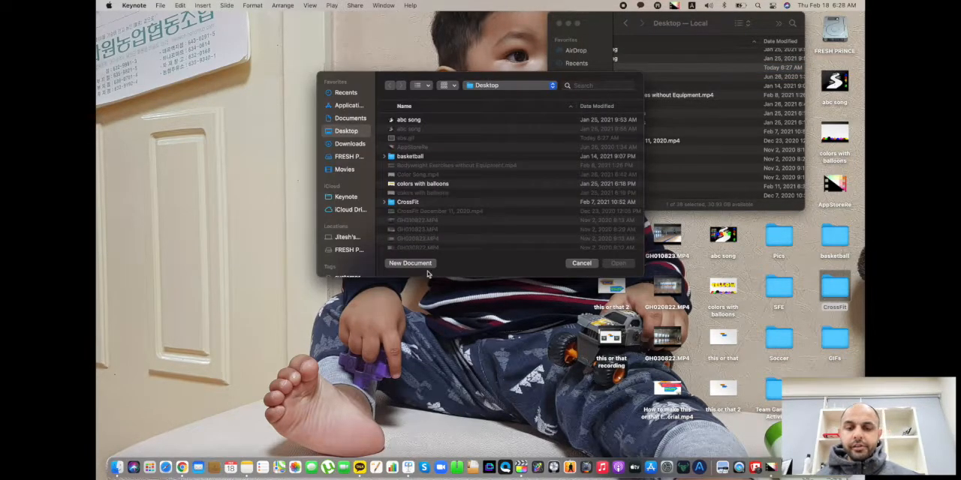
{"action": "left_click", "coordinate": [410, 264]}
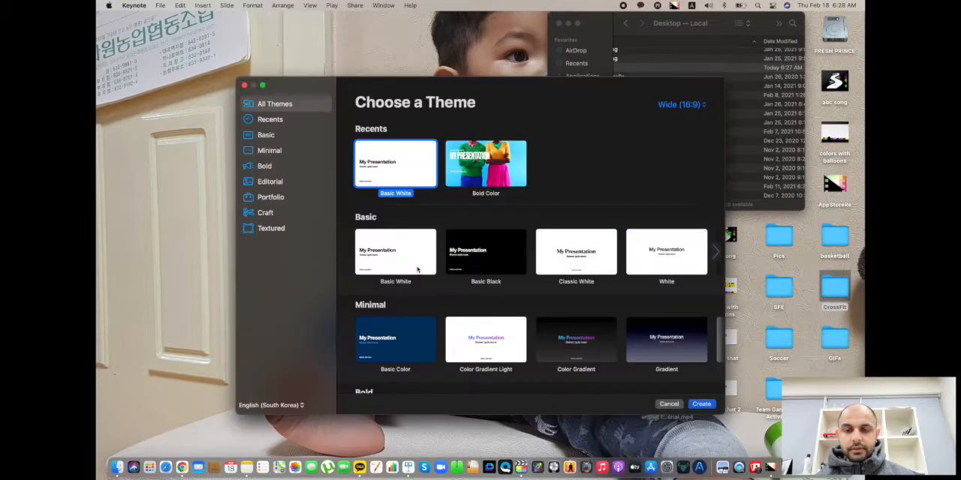
{"action": "double_click", "coordinate": [400, 168]}
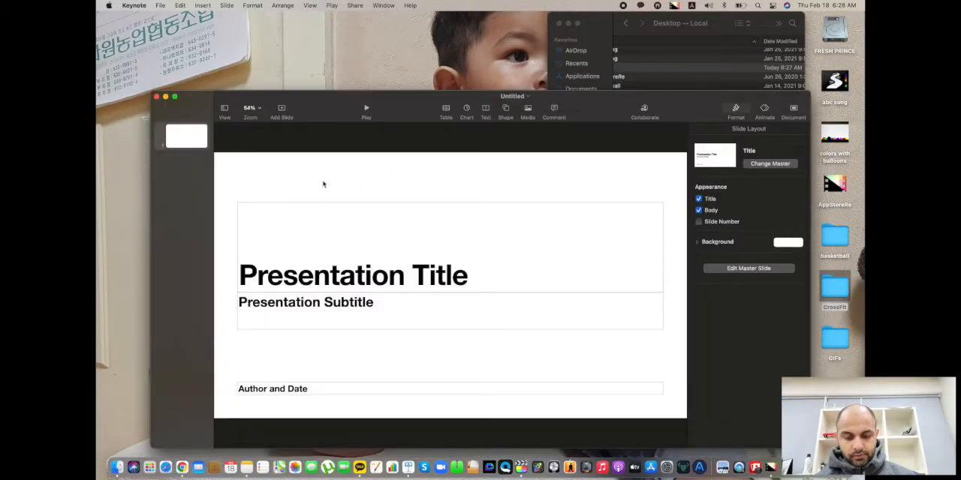
{"action": "key", "text": "super+a"}
{"action": "key", "text": "BackSpace"}
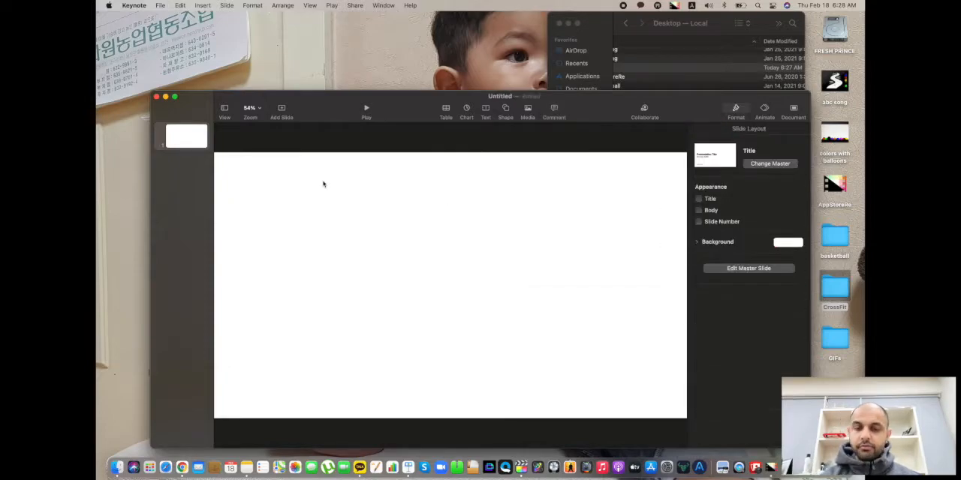
Place abs.gif from the Desktop folder on the blank slide and play it.
{"action": "left_click", "coordinate": [678, 68]}
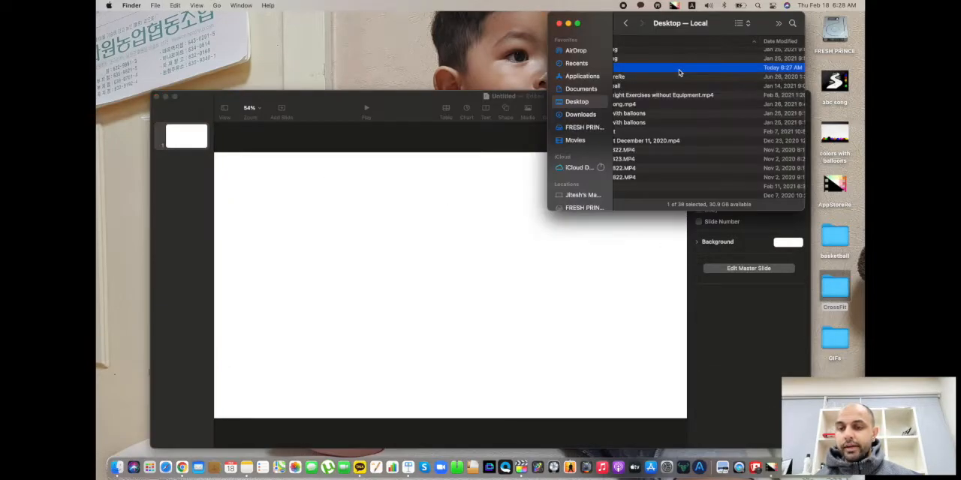
{"action": "left_click_drag", "start_coordinate": [647, 70], "coordinate": [405, 237]}
{"action": "left_click", "coordinate": [356, 307]}
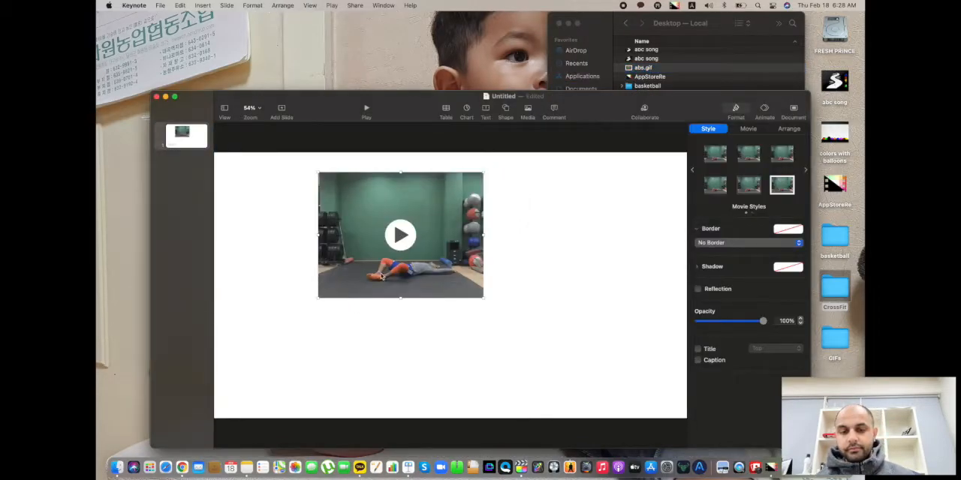
{"action": "left_click", "coordinate": [402, 237]}
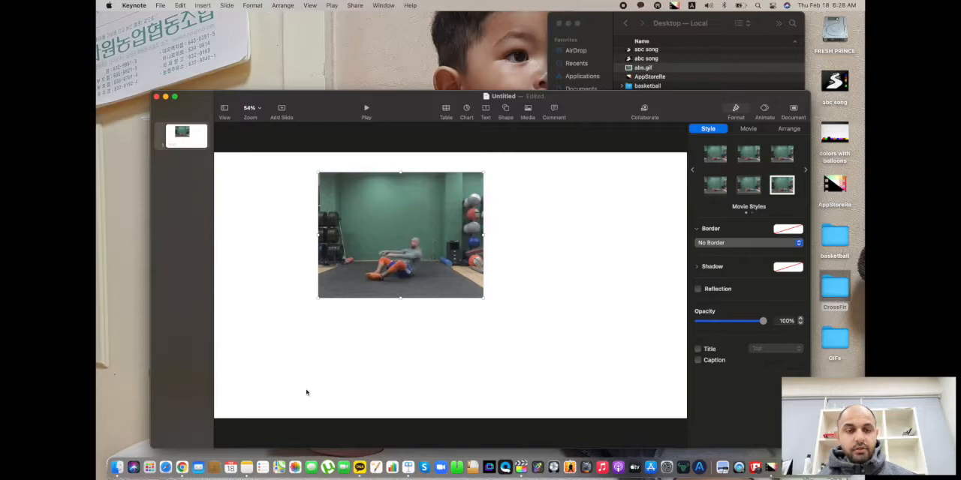
Quit Keynote and delete the untitled presentation without saving it.
{"action": "key", "text": "super+q"}
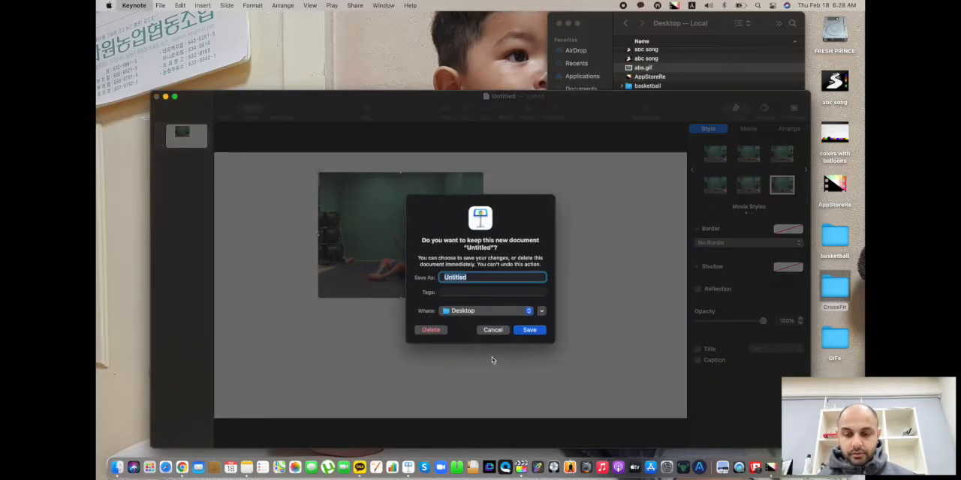
{"action": "left_click", "coordinate": [437, 332]}
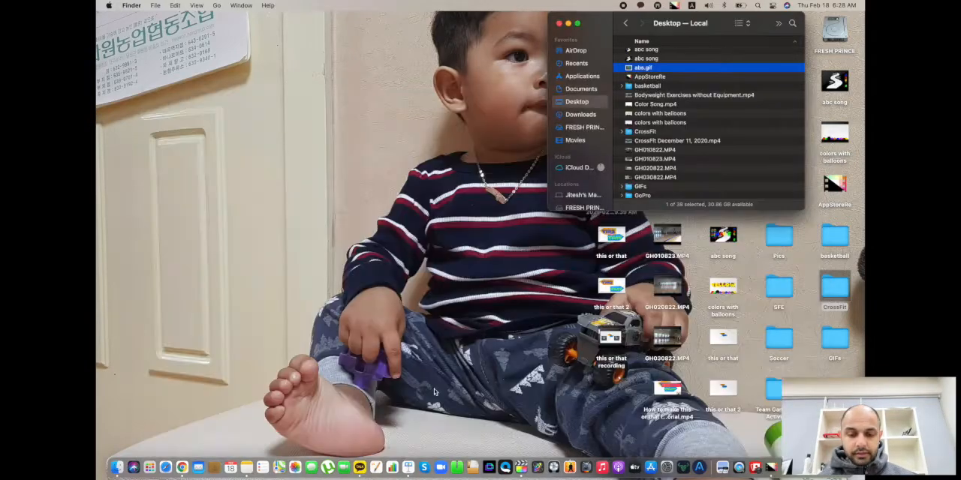
Switch to Final Cut Pro and create a project named "this or that giphy video tutorial" in the CrossFit event.
{"action": "left_click", "coordinate": [521, 470]}
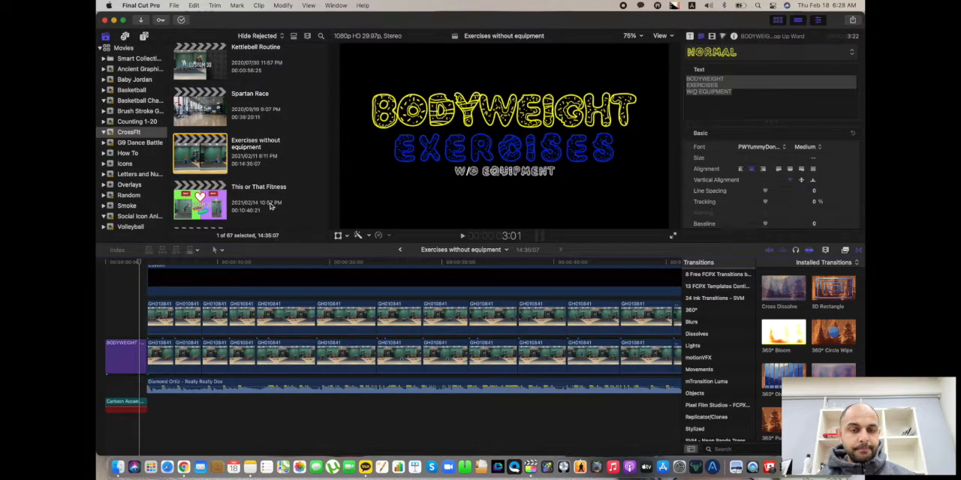
{"action": "scroll", "coordinate": [271, 207], "scroll_direction": "down", "scroll_amount": 10}
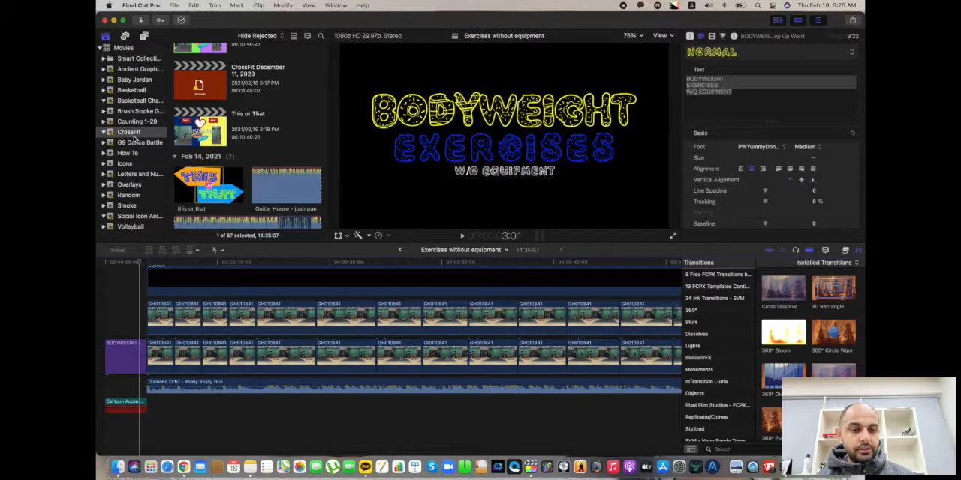
{"action": "left_click", "coordinate": [131, 133]}
{"action": "left_click", "coordinate": [130, 154]}
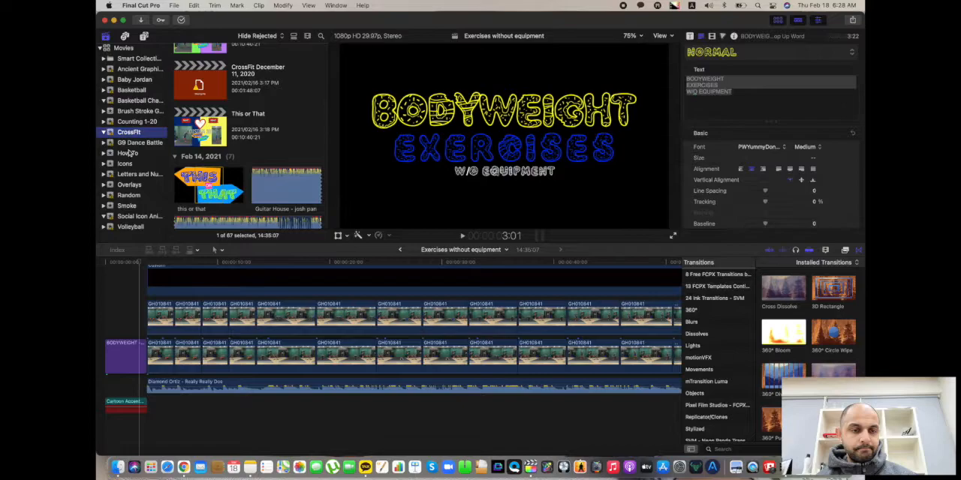
{"action": "left_click", "coordinate": [131, 133]}
{"action": "right_click", "coordinate": [131, 135]}
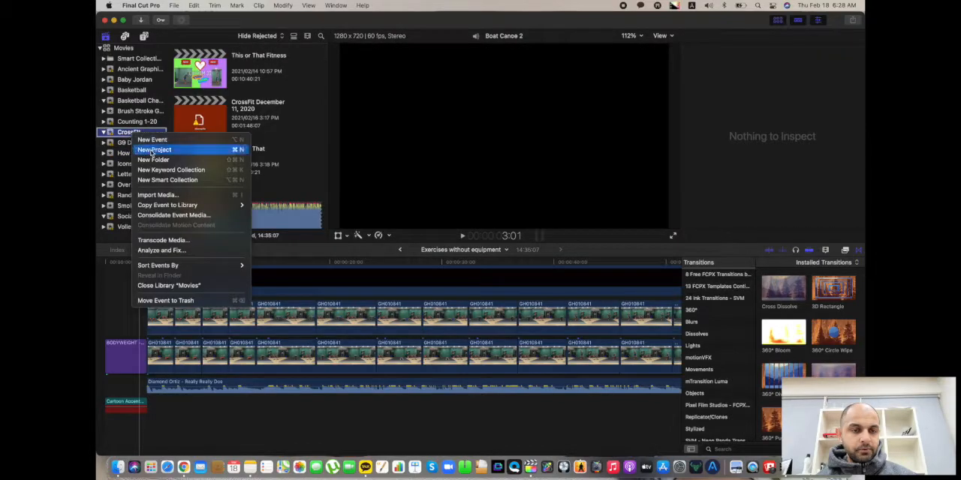
{"action": "left_click", "coordinate": [154, 150]}
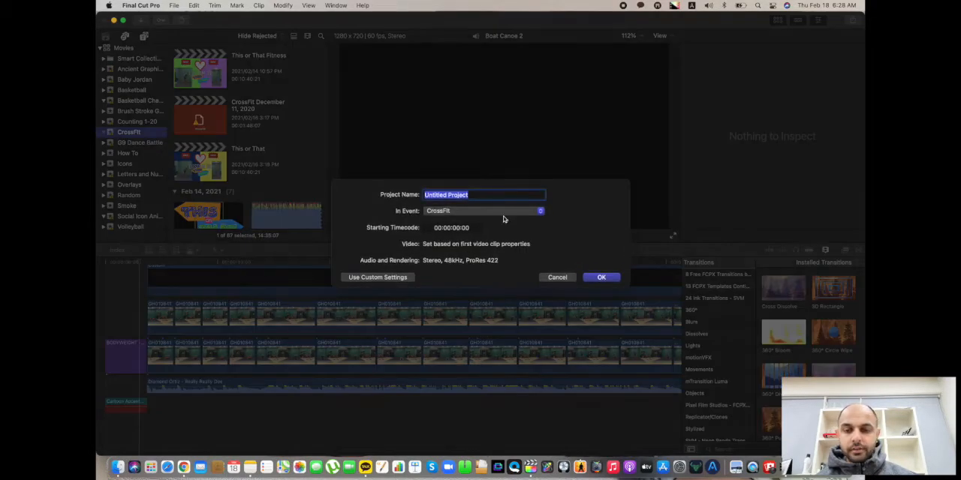
{"action": "type", "text": "c"}
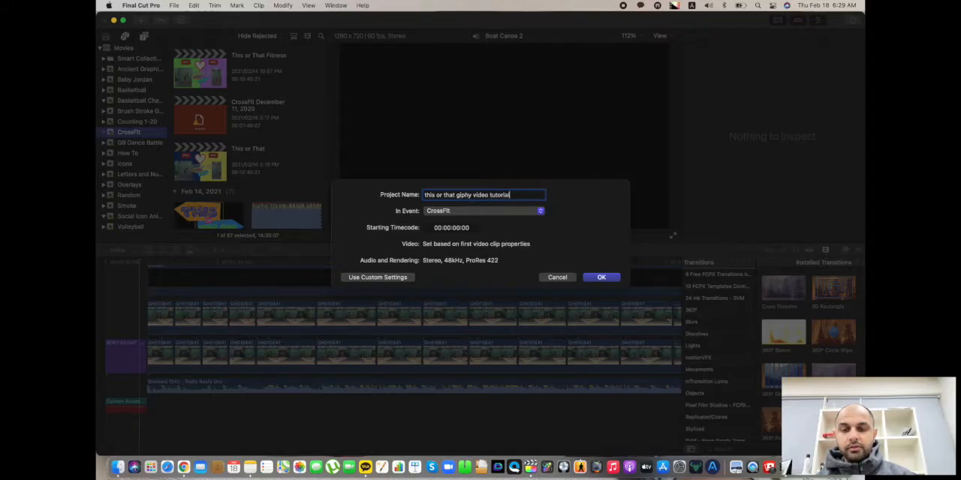
{"action": "key", "text": "Return"}
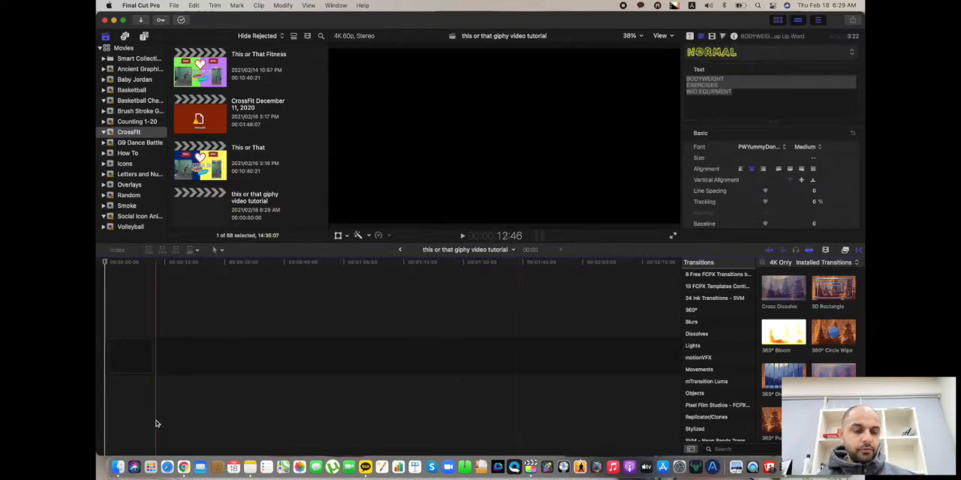
Add abs.gif from the Desktop folder to the timeline with 720p HD, 960x720, 60p video properties and play it.
{"action": "left_click", "coordinate": [118, 468]}
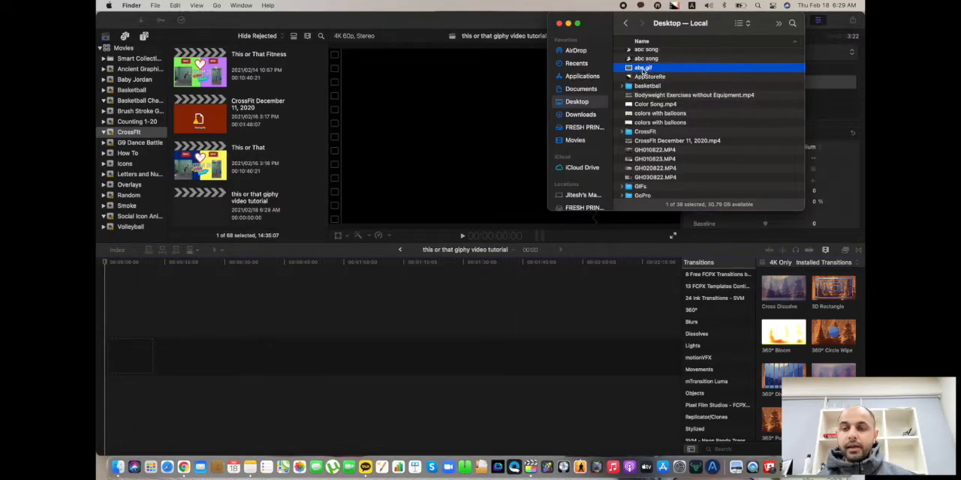
{"action": "left_click_drag", "start_coordinate": [643, 71], "coordinate": [112, 361]}
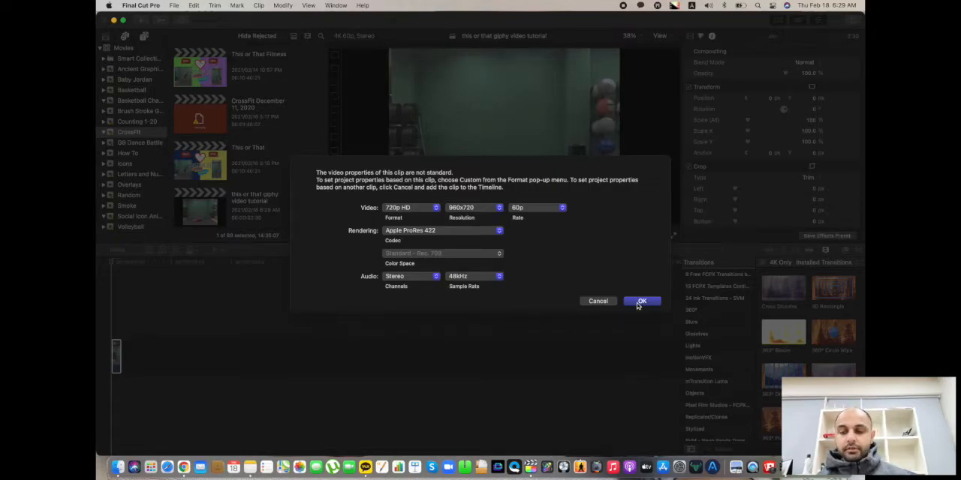
{"action": "left_click", "coordinate": [641, 302]}
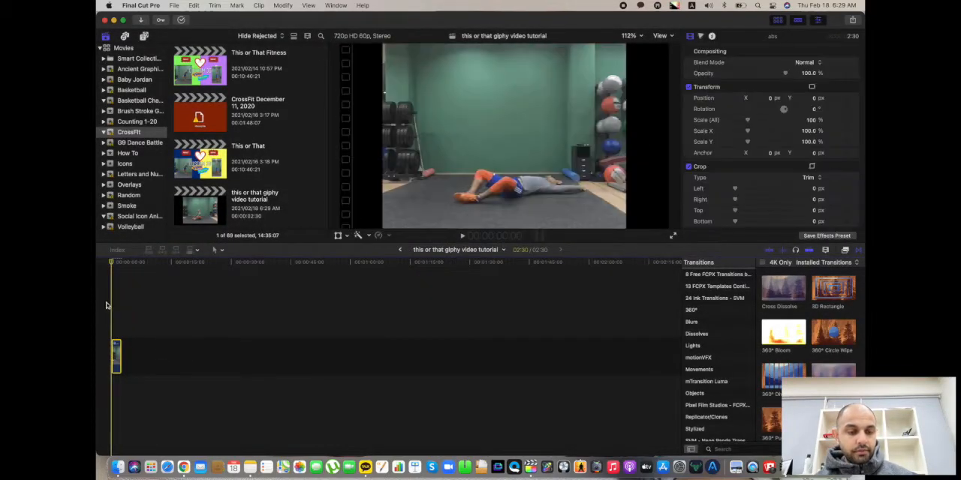
{"action": "left_click", "coordinate": [109, 306]}
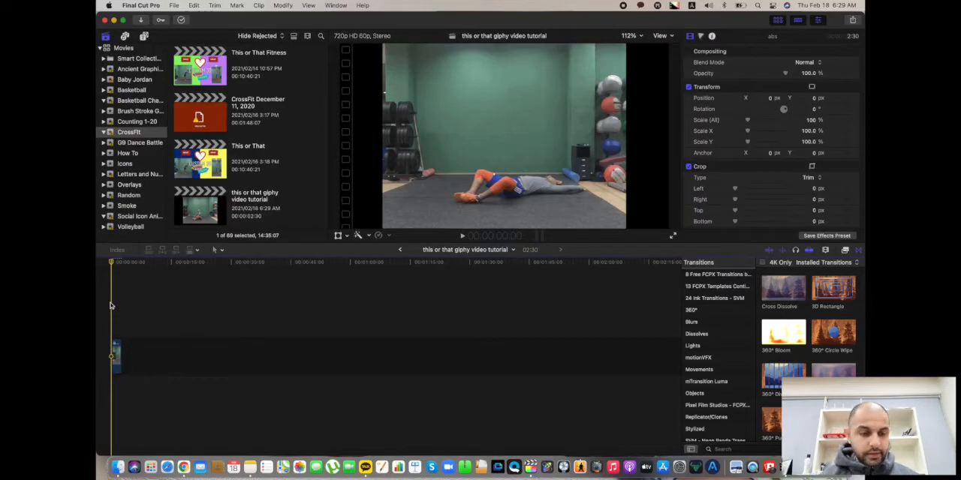
{"action": "key", "text": "space"}
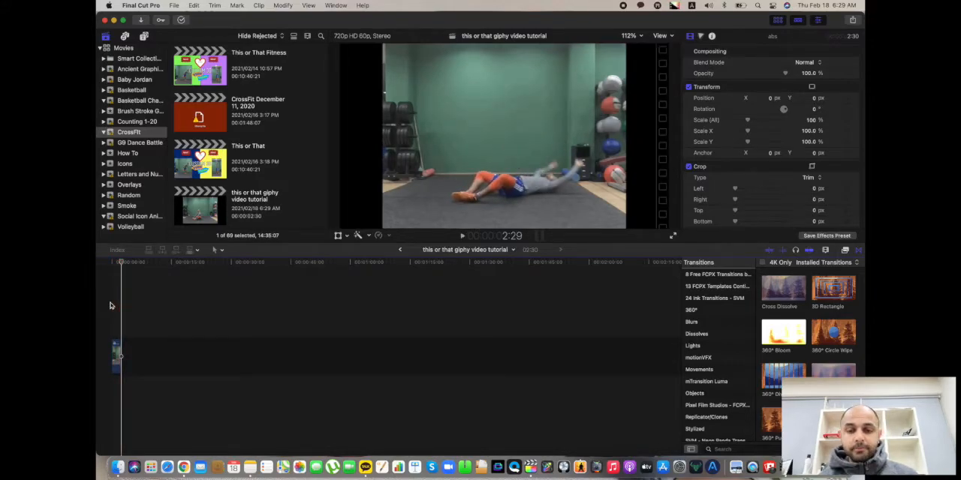
Repeat the abs clip by pasting copies end to end in the timeline, and remove the last three copies.
{"action": "left_click", "coordinate": [116, 350]}
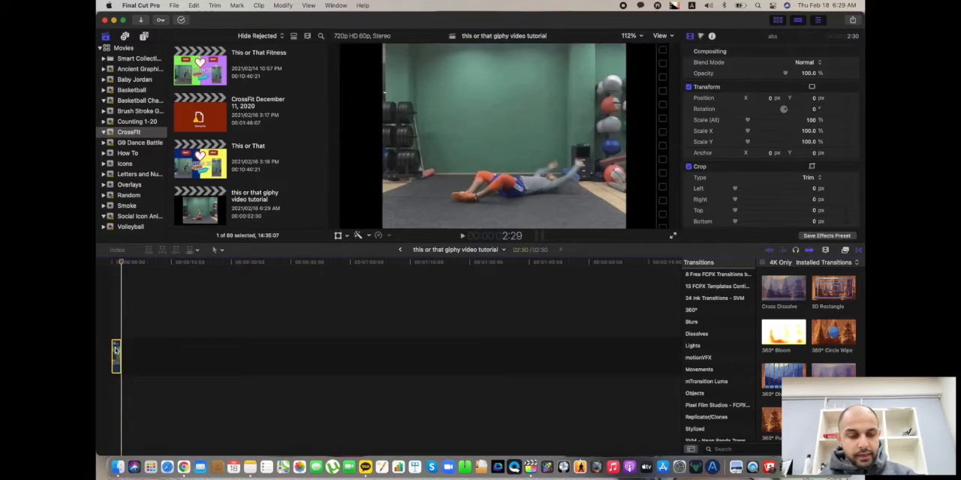
{"action": "left_click", "coordinate": [118, 330]}
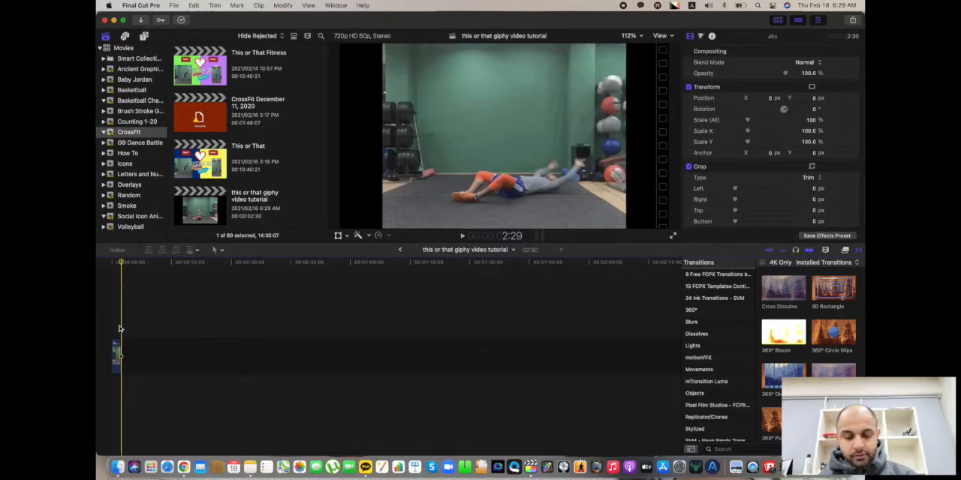
{"action": "key", "text": "super+v"}
{"action": "key", "text": "super+v"}
{"action": "key", "text": "super+v"}
{"action": "key", "text": "super+v"}
{"action": "key", "text": "super+v"}
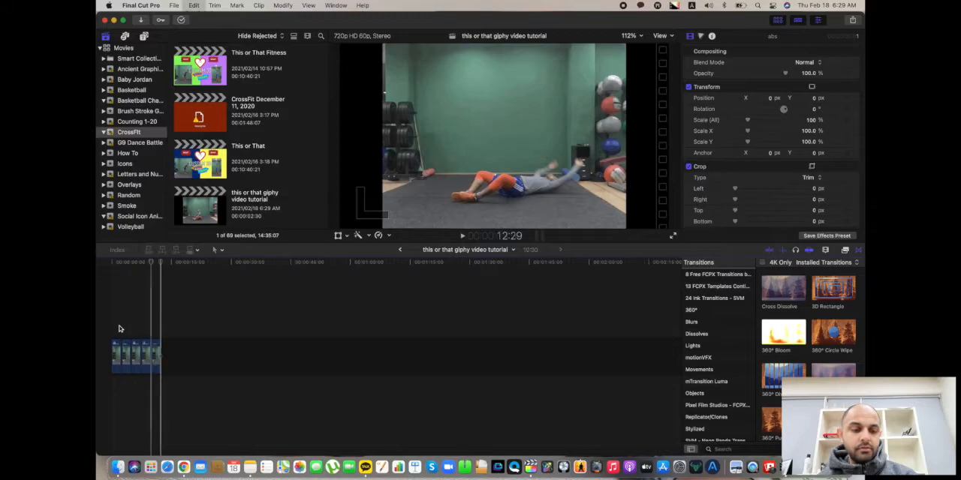
{"action": "key", "text": "super+v"}
{"action": "key", "text": "super+v"}
{"action": "key", "text": "super+v"}
{"action": "key", "text": "super+v"}
{"action": "key", "text": "super+v"}
{"action": "key", "text": "super+v"}
{"action": "key", "text": "super+v"}
{"action": "key", "text": "super+v"}
{"action": "key", "text": "super+v"}
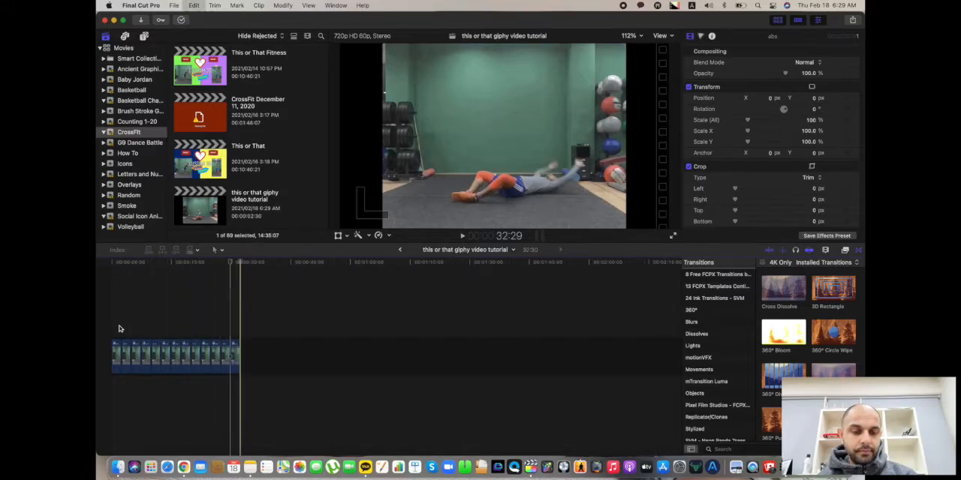
{"action": "key", "text": "super+v"}
{"action": "key", "text": "super+v"}
{"action": "key", "text": "super+v"}
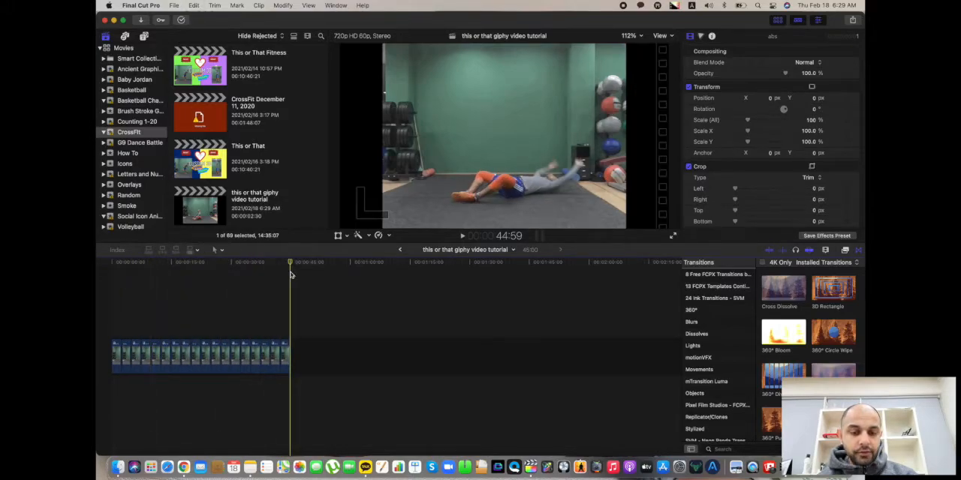
{"action": "left_click_drag", "start_coordinate": [295, 352], "coordinate": [266, 353]}
{"action": "key", "text": "Delete"}
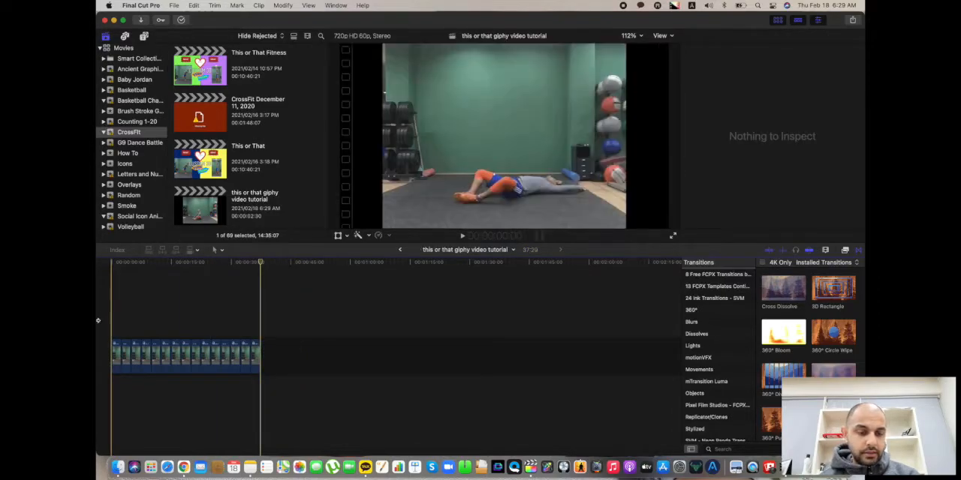
Play the repeated abs sequence from the start and delete every copy after the first clip.
{"action": "key", "text": "Home"}
{"action": "key", "text": "space"}
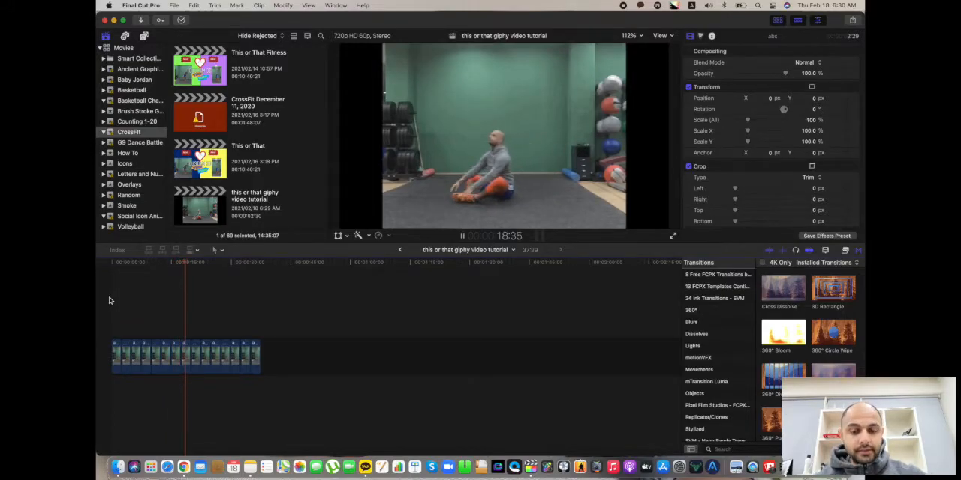
{"action": "left_click_drag", "start_coordinate": [266, 337], "coordinate": [128, 332]}
{"action": "key", "text": "Delete"}
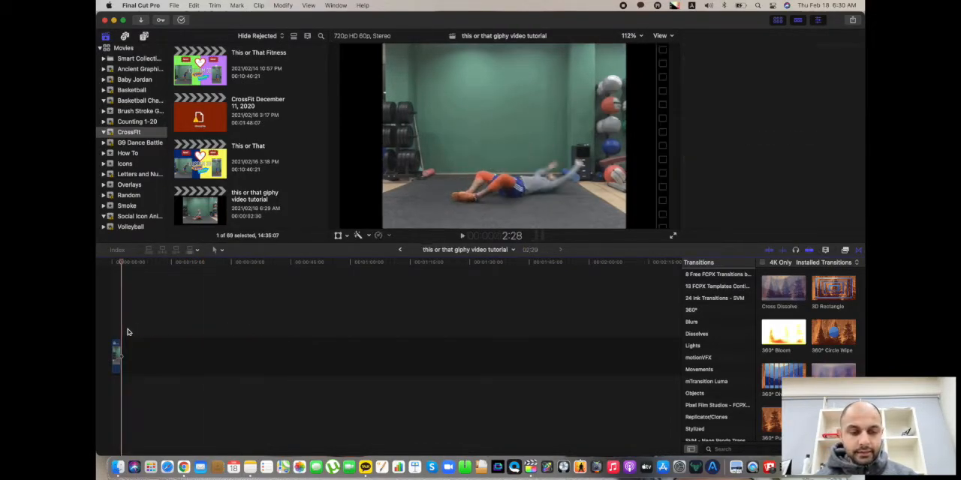
Trim the abs clip's frame by about 154 px on the left and 150 px at the top, and play it.
{"action": "left_click", "coordinate": [116, 353]}
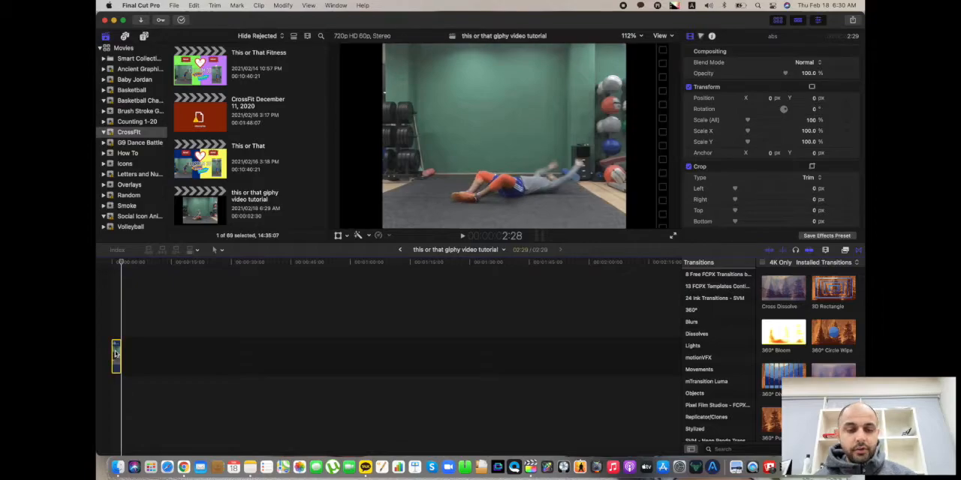
{"action": "left_click", "coordinate": [346, 236]}
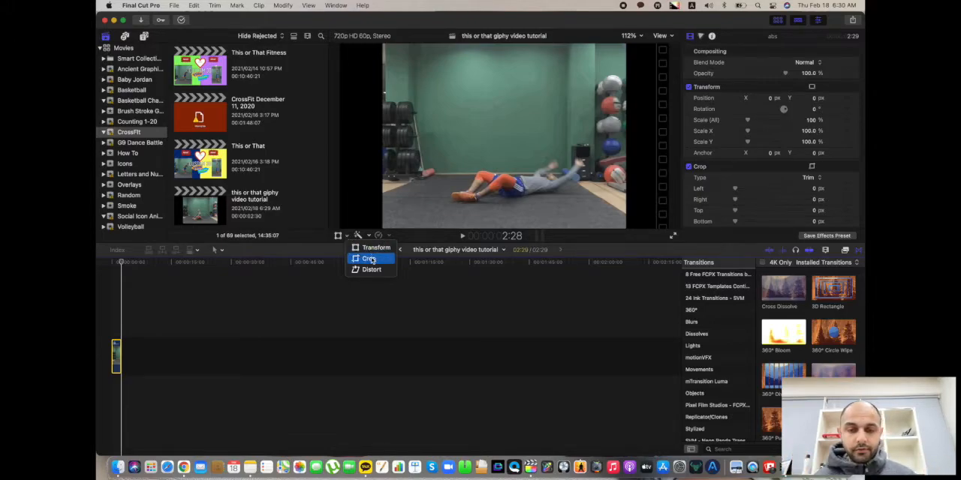
{"action": "left_click", "coordinate": [368, 259]}
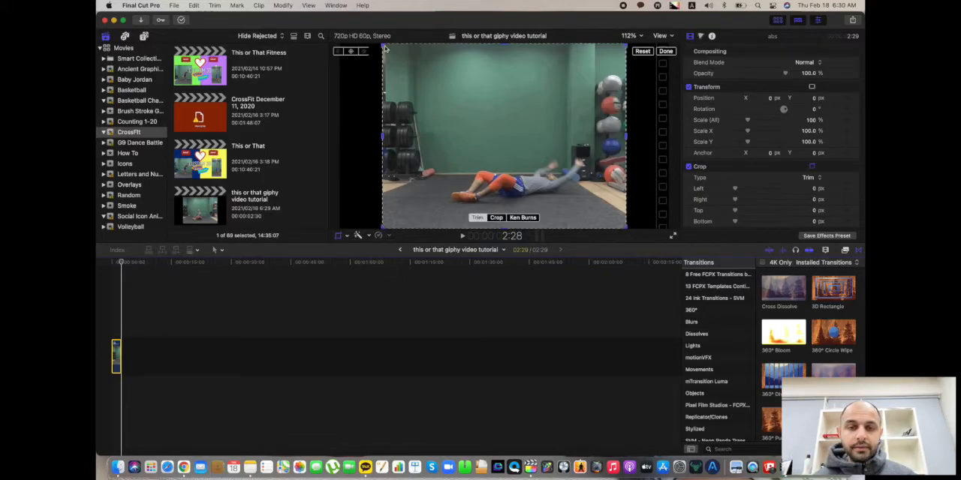
{"action": "left_click_drag", "start_coordinate": [384, 45], "coordinate": [438, 98]}
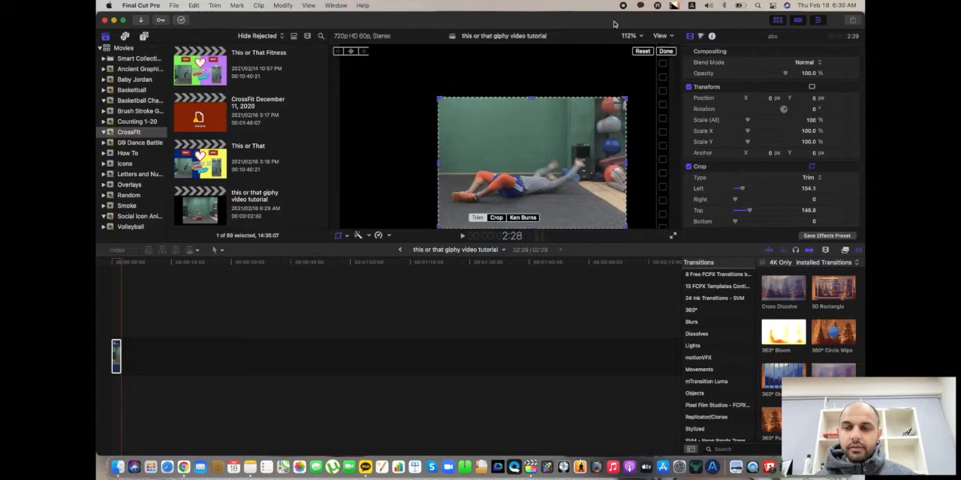
{"action": "left_click", "coordinate": [666, 51]}
{"action": "key", "text": "space"}
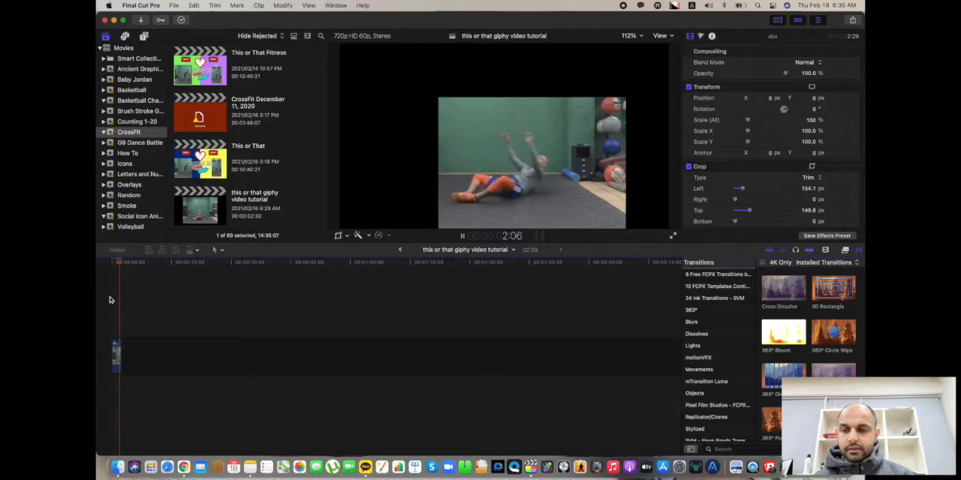
{"action": "left_click", "coordinate": [109, 300]}
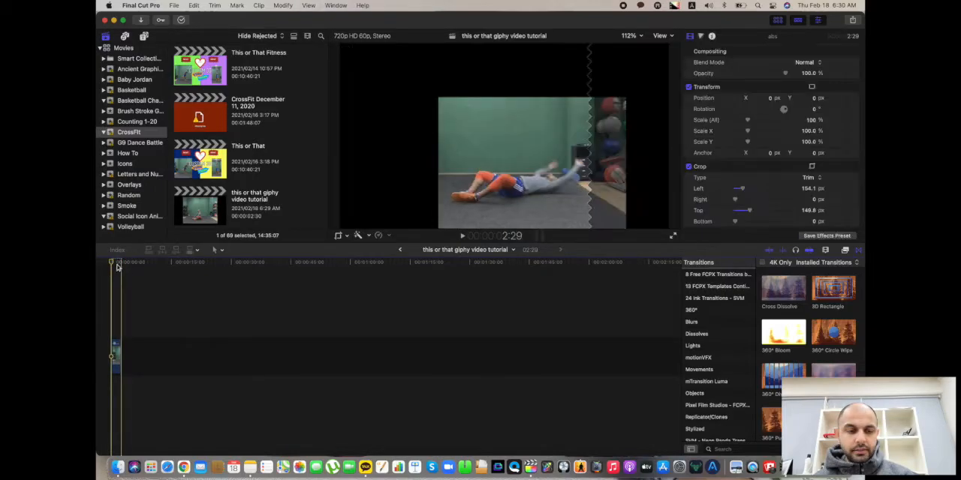
Trim the abs clip's frame further, to about 87 px on the right and 218.5 px at the top.
{"action": "left_click", "coordinate": [113, 264]}
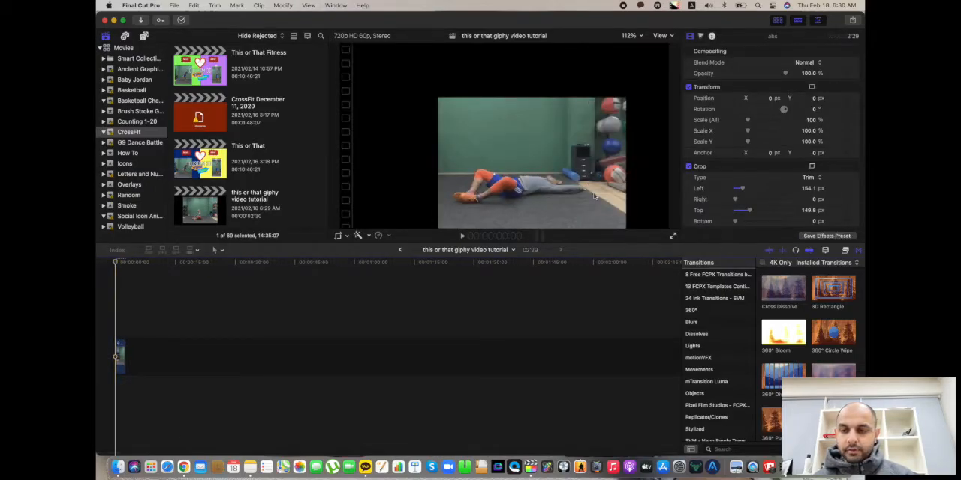
{"action": "left_click", "coordinate": [359, 235]}
{"action": "left_click", "coordinate": [370, 248]}
{"action": "left_click", "coordinate": [356, 235]}
{"action": "left_click", "coordinate": [367, 259]}
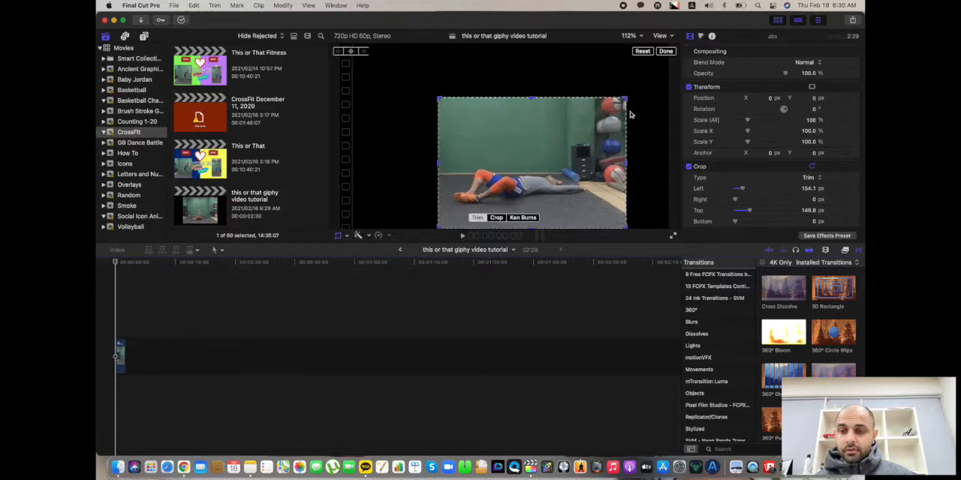
{"action": "left_click_drag", "start_coordinate": [626, 98], "coordinate": [594, 98]}
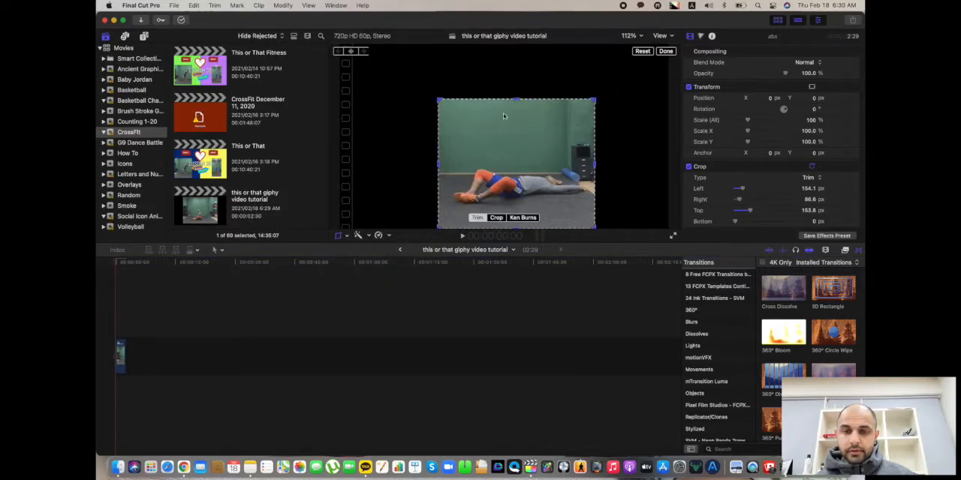
{"action": "left_click_drag", "start_coordinate": [516, 103], "coordinate": [517, 123]}
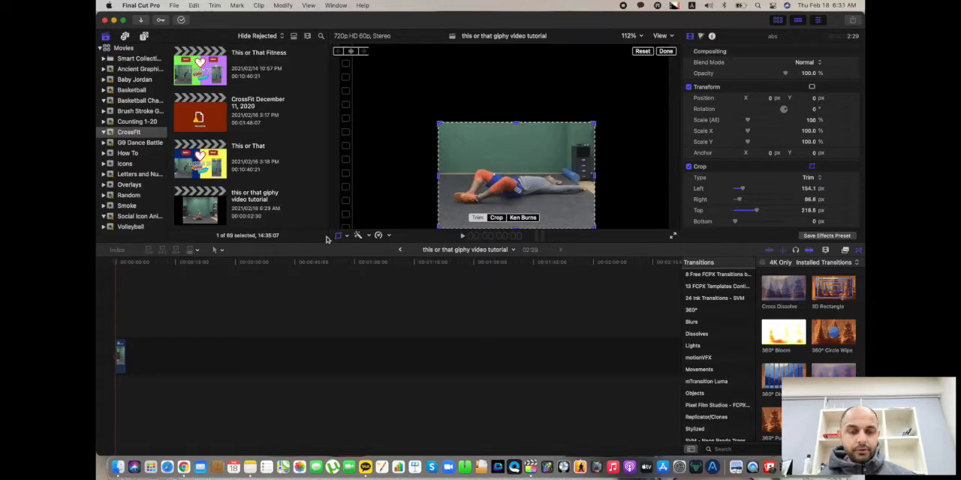
{"action": "left_click", "coordinate": [666, 51]}
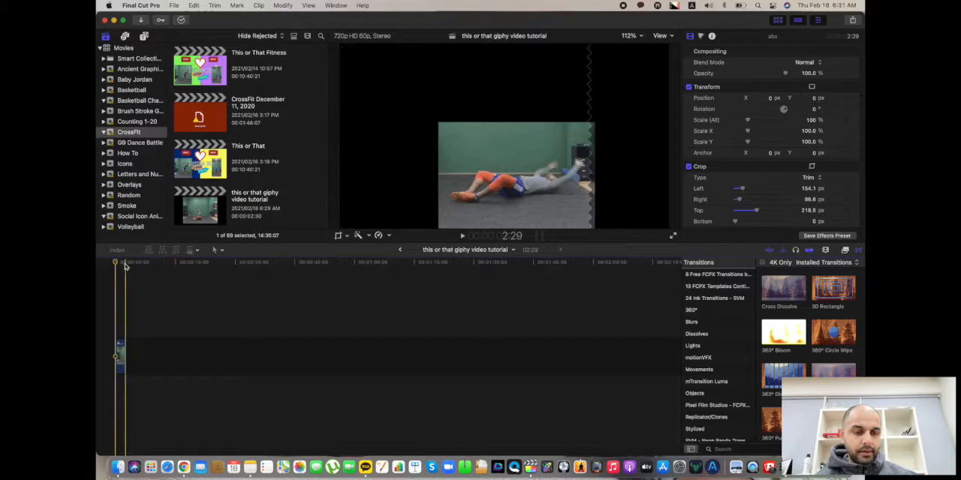
Trim the abs clip's frame by about 57 px at the bottom and 82.5 px on the right, and play it.
{"action": "key", "text": "super+equal"}
{"action": "key", "text": "super+equal"}
{"action": "key", "text": "super+equal"}
{"action": "key", "text": "super+equal"}
{"action": "key", "text": "super+equal"}
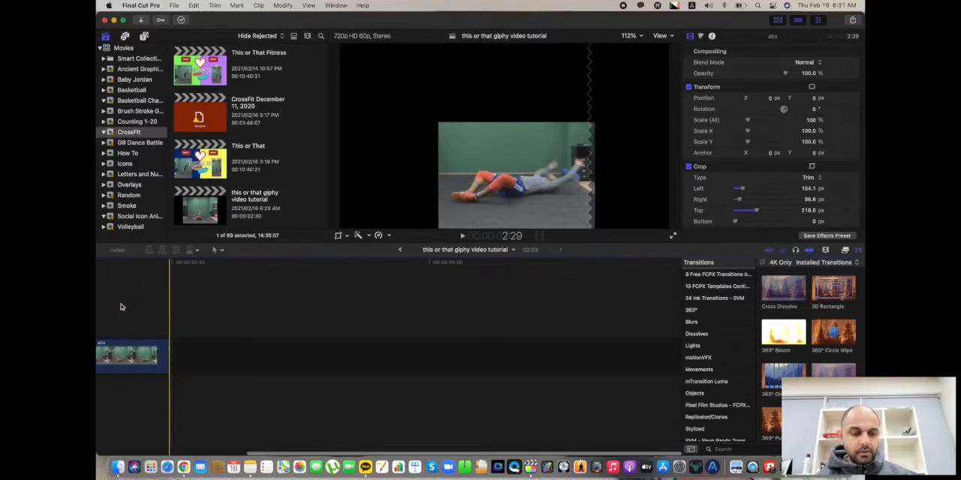
{"action": "scroll", "coordinate": [178, 323], "scroll_direction": "left", "scroll_amount": 2}
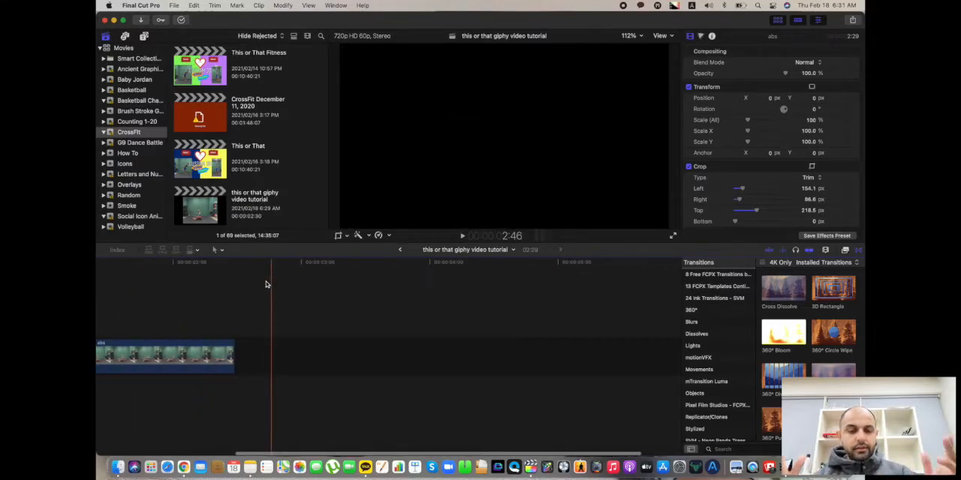
{"action": "scroll", "coordinate": [265, 285], "scroll_direction": "left", "scroll_amount": 5}
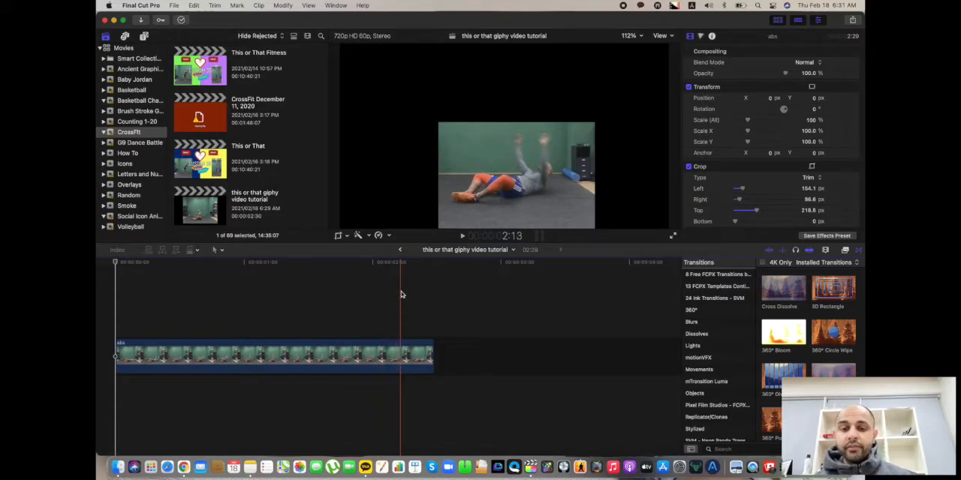
{"action": "left_click", "coordinate": [346, 237]}
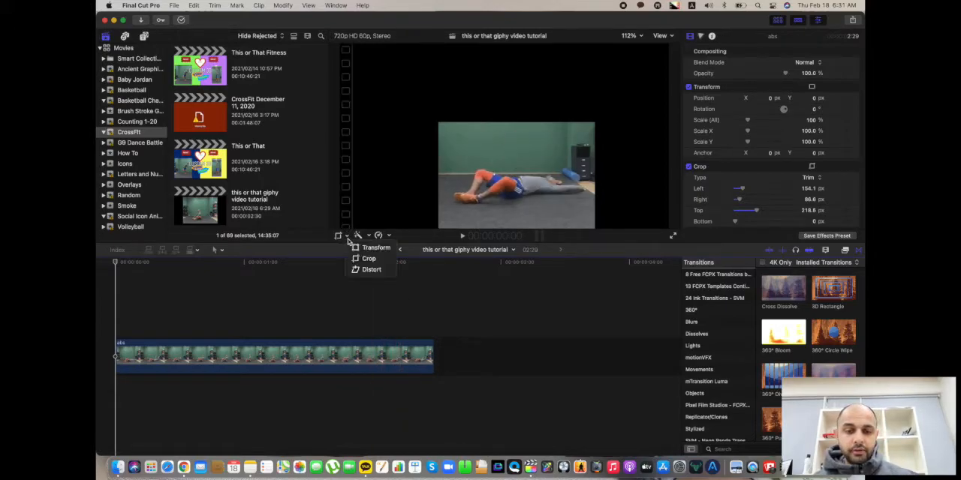
{"action": "left_click", "coordinate": [366, 258]}
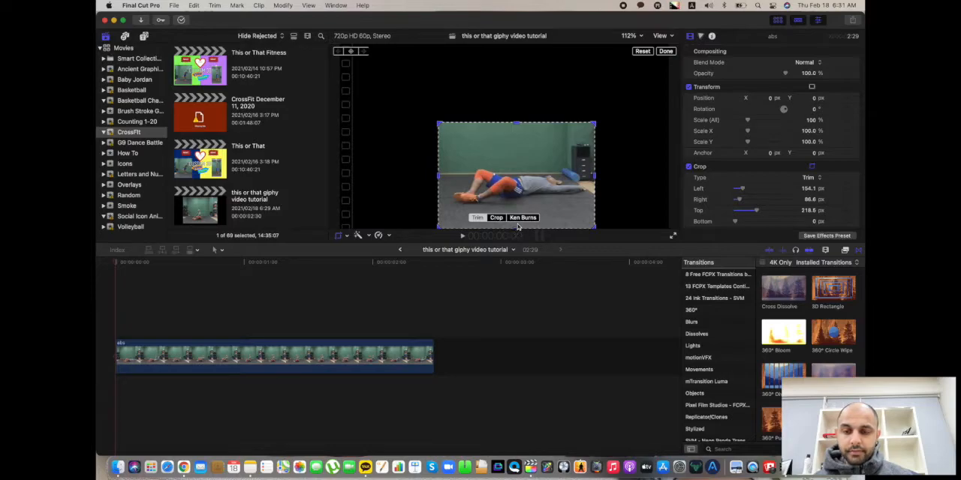
{"action": "left_click_drag", "start_coordinate": [594, 226], "coordinate": [596, 208]}
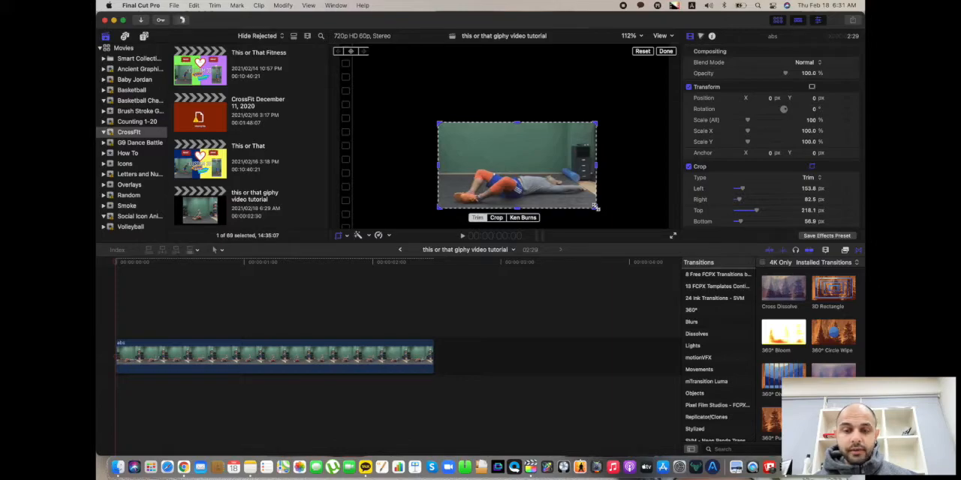
{"action": "left_click", "coordinate": [666, 51]}
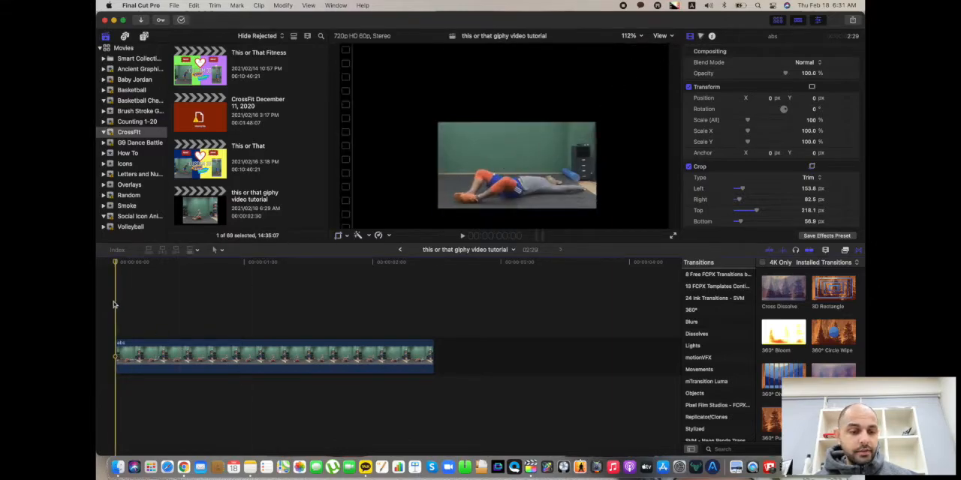
{"action": "key", "text": "space"}
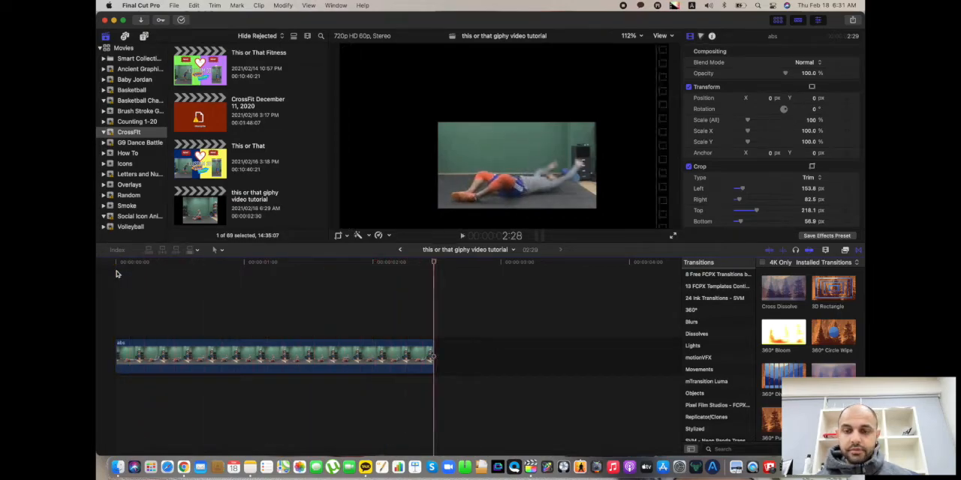
{"action": "left_click", "coordinate": [114, 283]}
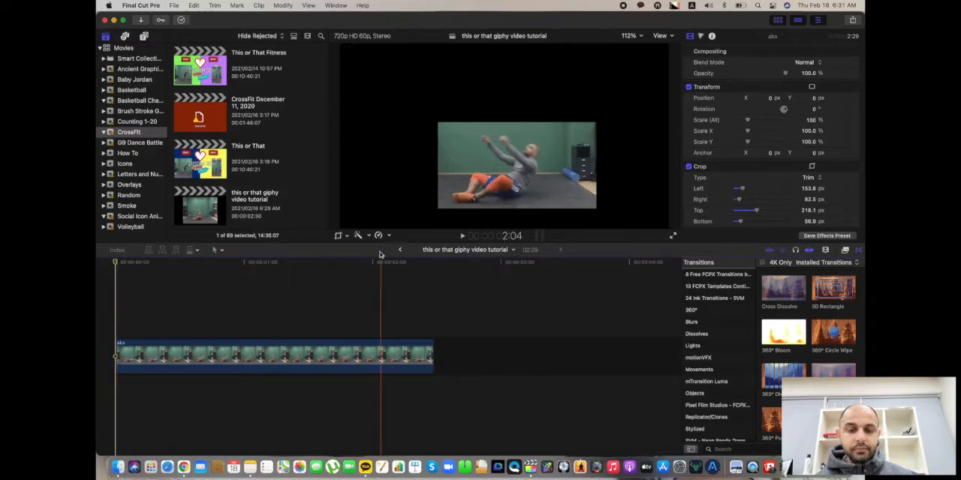
Scale the abs clip down to about 60.3% and move it to the frame's lower-right corner, about X 409 px and Y -182.5 px.
{"action": "left_click", "coordinate": [345, 235]}
{"action": "left_click", "coordinate": [276, 353]}
{"action": "left_click", "coordinate": [277, 353]}
{"action": "left_click", "coordinate": [347, 237]}
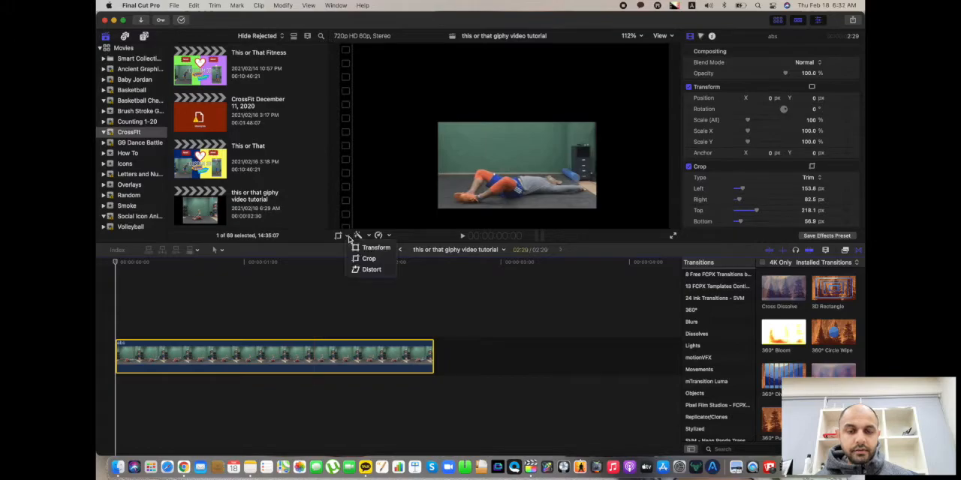
{"action": "left_click", "coordinate": [375, 248]}
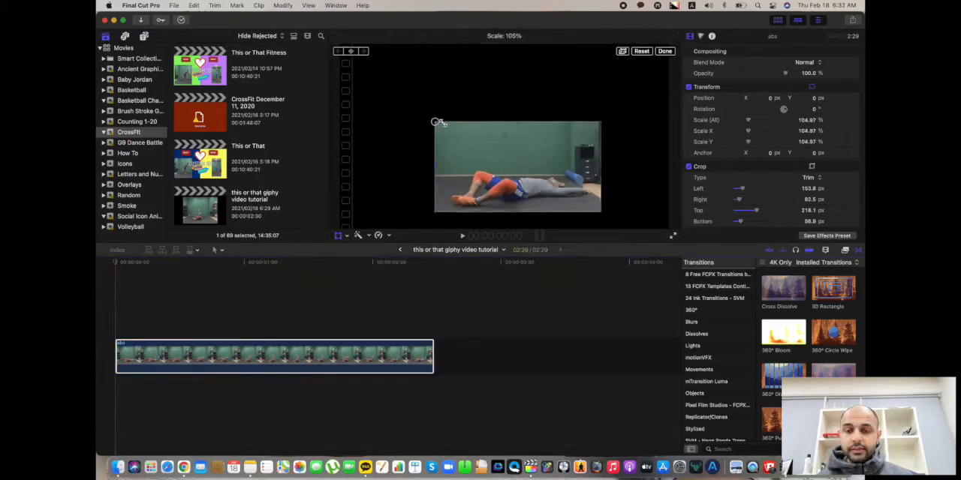
{"action": "left_click_drag", "start_coordinate": [437, 120], "coordinate": [462, 129]}
{"action": "left_click_drag", "start_coordinate": [508, 166], "coordinate": [614, 213]}
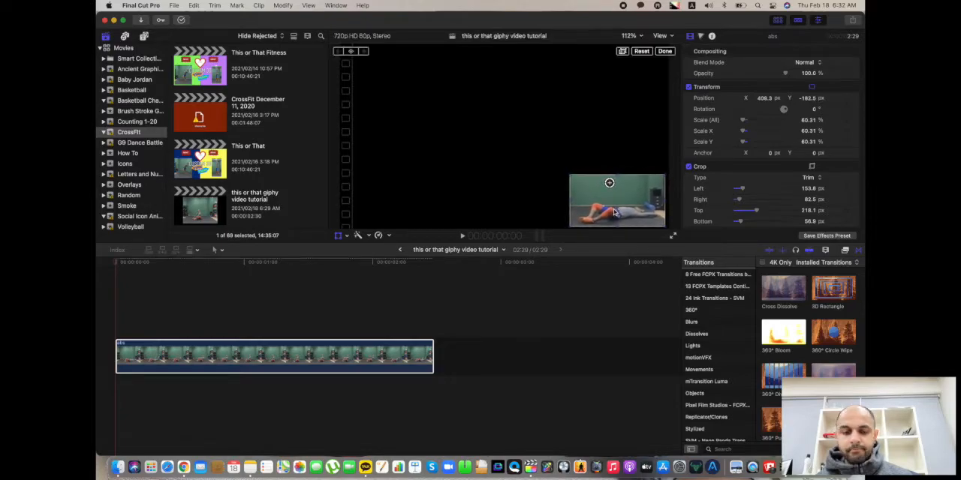
{"action": "left_click", "coordinate": [234, 359]}
{"action": "key", "text": "super+minus"}
{"action": "key", "text": "super+minus"}
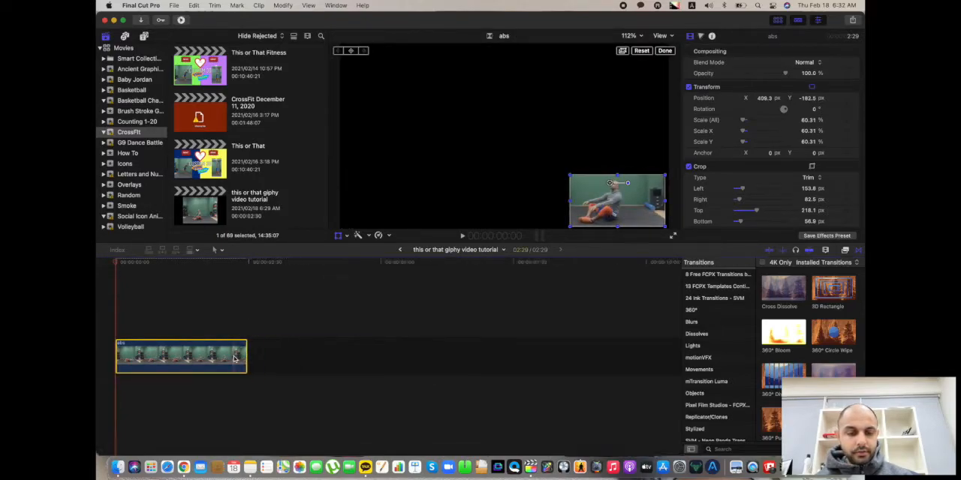
{"action": "left_click", "coordinate": [312, 298]}
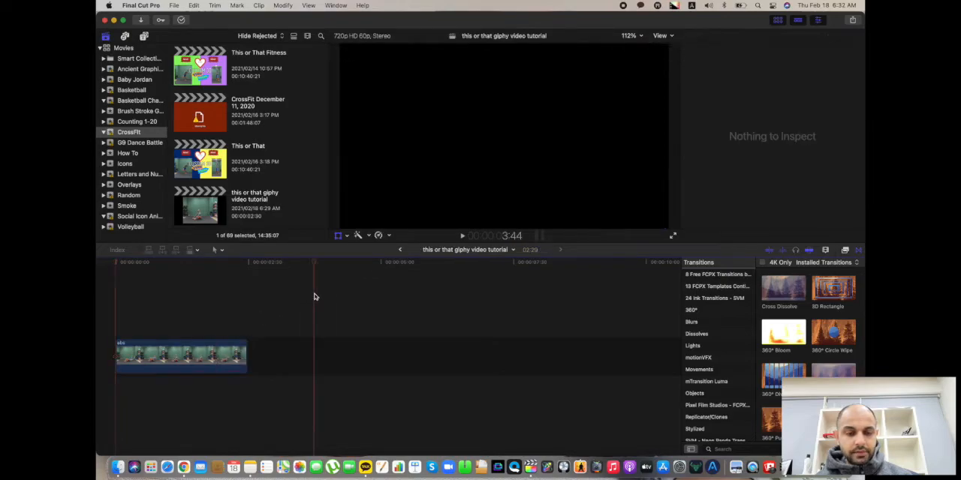
{"action": "left_click", "coordinate": [371, 307]}
{"action": "key", "text": "super+="}
{"action": "key", "text": "super+="}
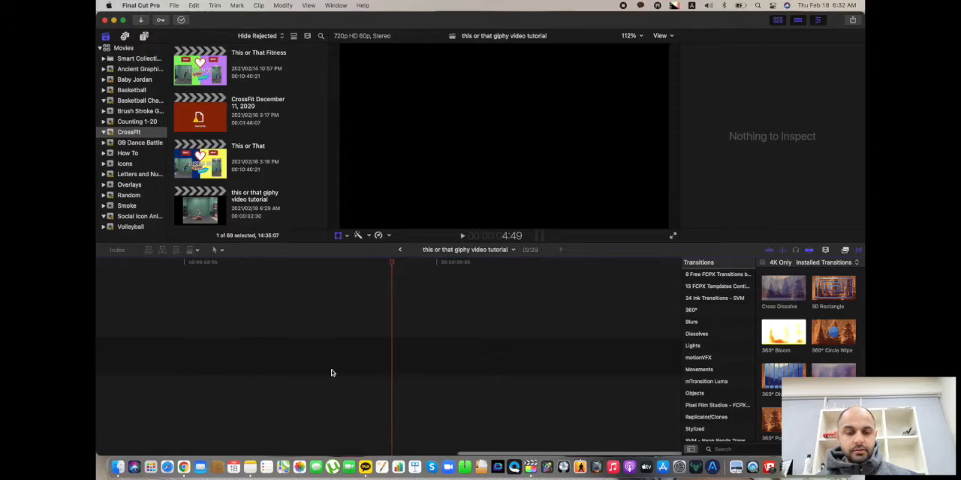
{"action": "key", "text": "super+-"}
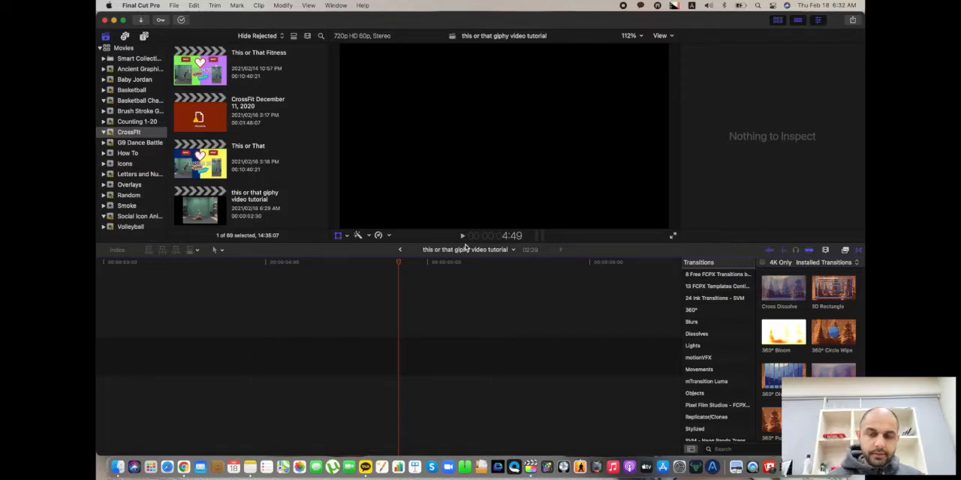
{"action": "scroll", "coordinate": [260, 324], "scroll_direction": "left", "scroll_amount": 10}
{"action": "left_click", "coordinate": [246, 356]}
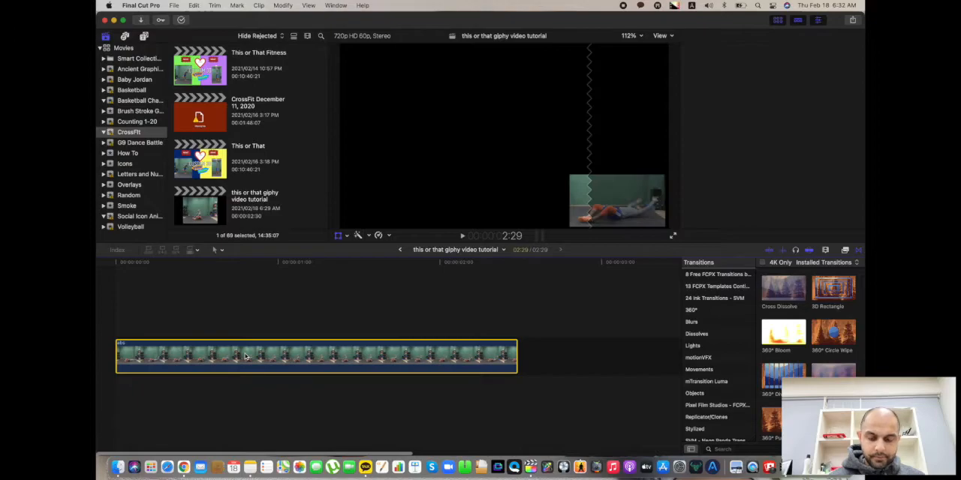
{"action": "key", "text": "super+-"}
{"action": "key", "text": "super+minus"}
{"action": "key", "text": "super+equal"}
{"action": "key", "text": "super+equal"}
{"action": "left_click_drag", "start_coordinate": [257, 350], "coordinate": [98, 461]}
{"action": "key", "text": "super+minus"}
{"action": "key", "text": "super+minus"}
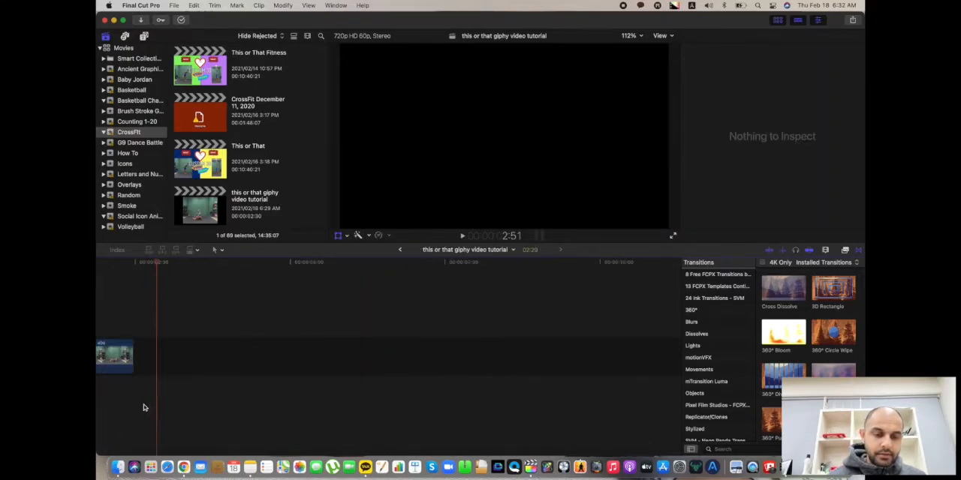
{"action": "scroll", "coordinate": [313, 311], "scroll_direction": "left", "scroll_amount": 1}
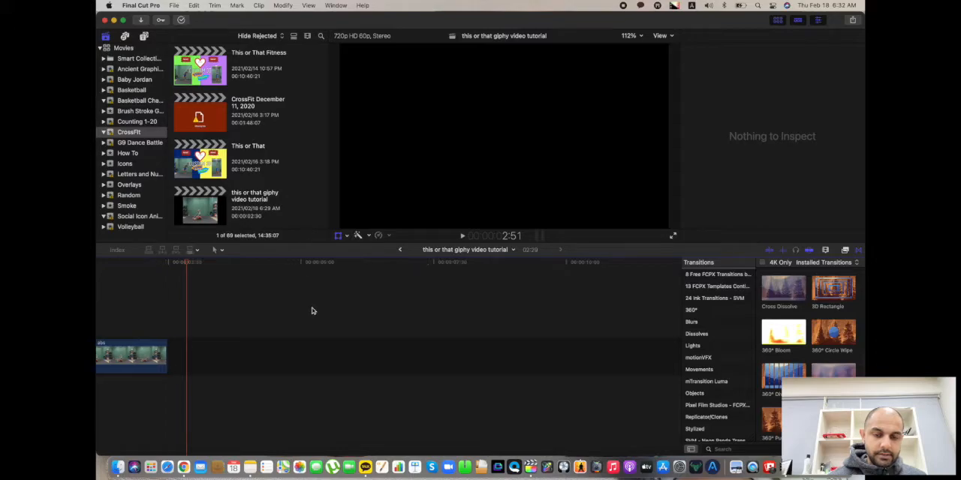
Switch the abs clip's on-screen controls from transform to crop and close them without changing the frame.
{"action": "left_click", "coordinate": [160, 347]}
{"action": "left_click", "coordinate": [346, 237]}
{"action": "left_click", "coordinate": [362, 248]}
{"action": "left_click", "coordinate": [348, 236]}
{"action": "left_click", "coordinate": [361, 259]}
{"action": "left_click", "coordinate": [270, 343]}
{"action": "scroll", "coordinate": [270, 343], "scroll_direction": "left", "scroll_amount": 3}
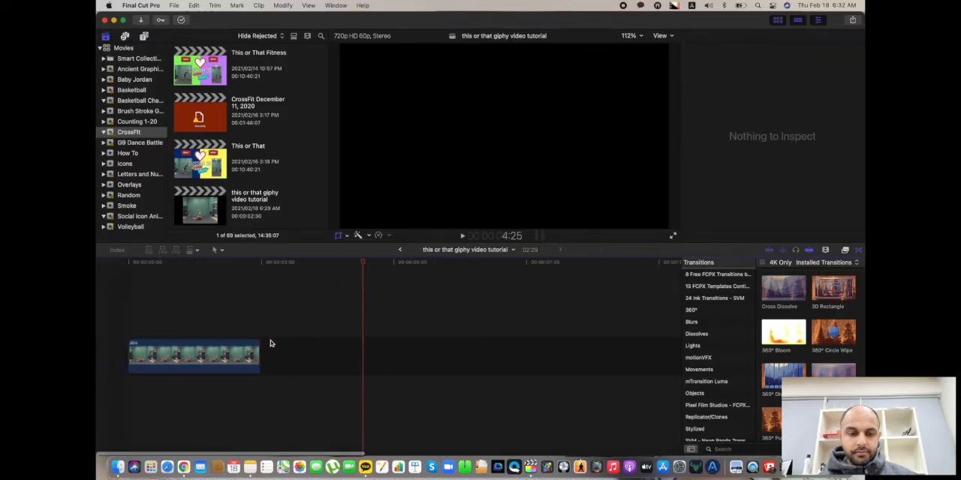
{"action": "left_click", "coordinate": [244, 351]}
{"action": "left_click", "coordinate": [159, 332]}
{"action": "left_click", "coordinate": [159, 353]}
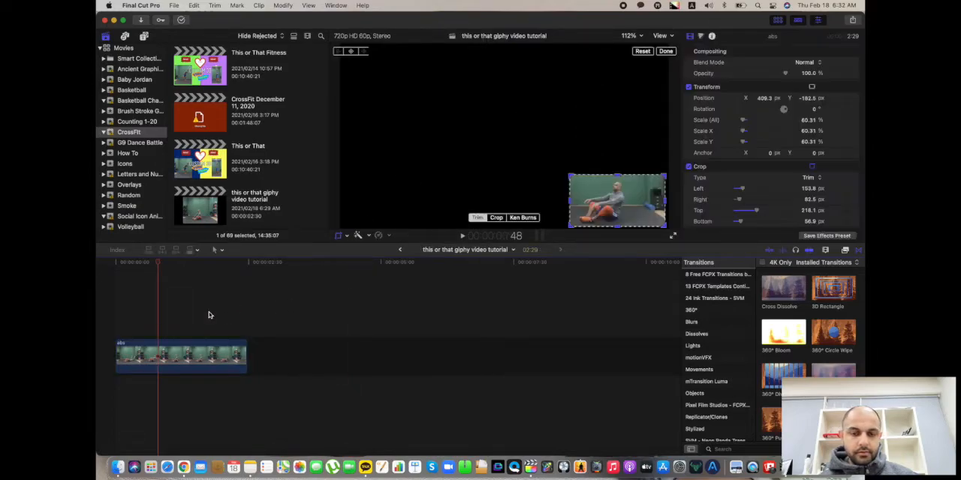
{"action": "left_click", "coordinate": [666, 52]}
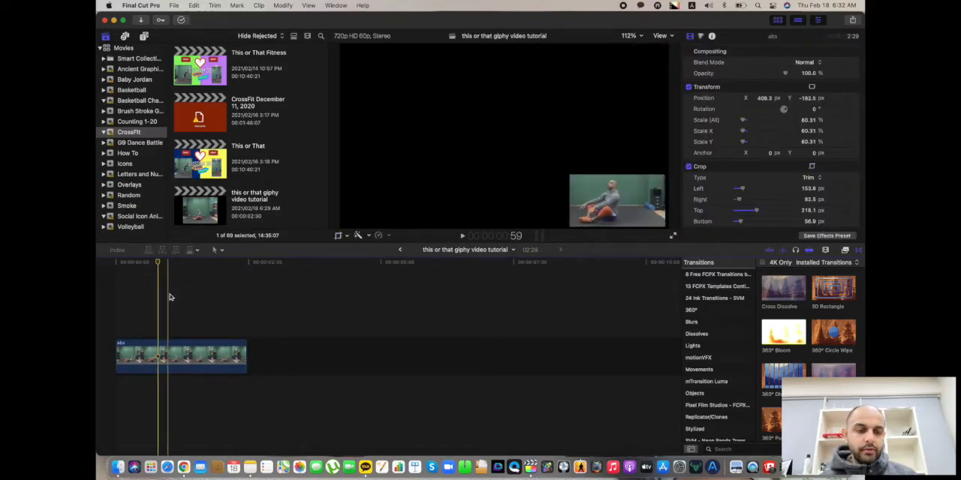
Copy the resized abs clip and paste it twice directly after the original.
{"action": "left_click", "coordinate": [229, 359]}
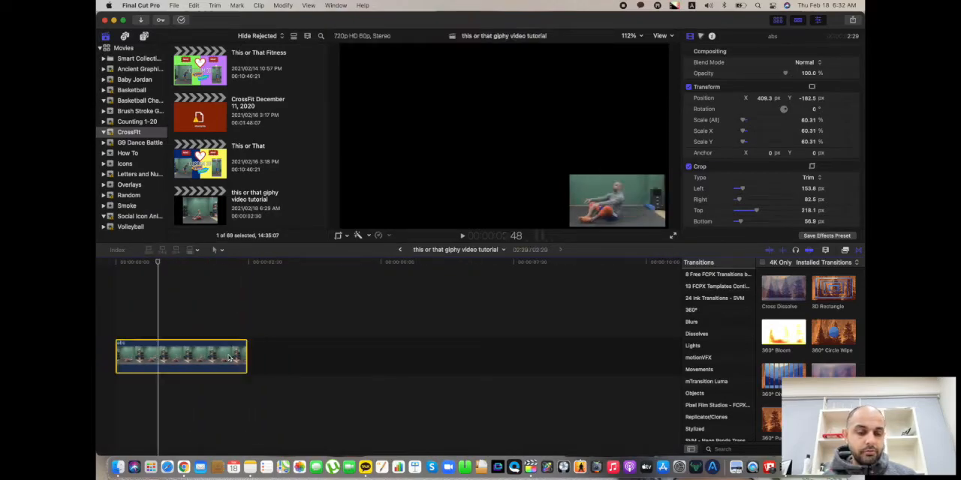
{"action": "left_click", "coordinate": [247, 315]}
{"action": "key", "text": "super+v"}
{"action": "key", "text": "super+v"}
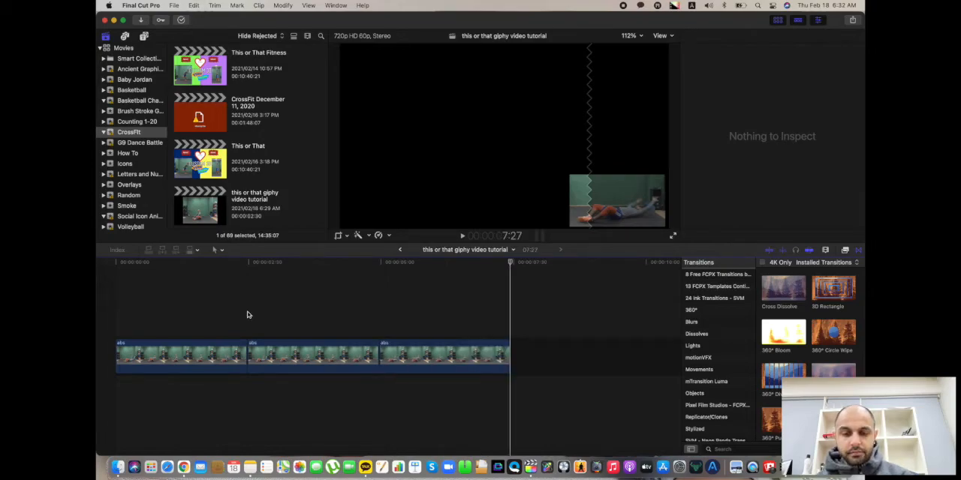
Play the three-clip abs sequence from the start to check the loop, and stop it near the end.
{"action": "left_click", "coordinate": [122, 316]}
{"action": "key", "text": "space"}
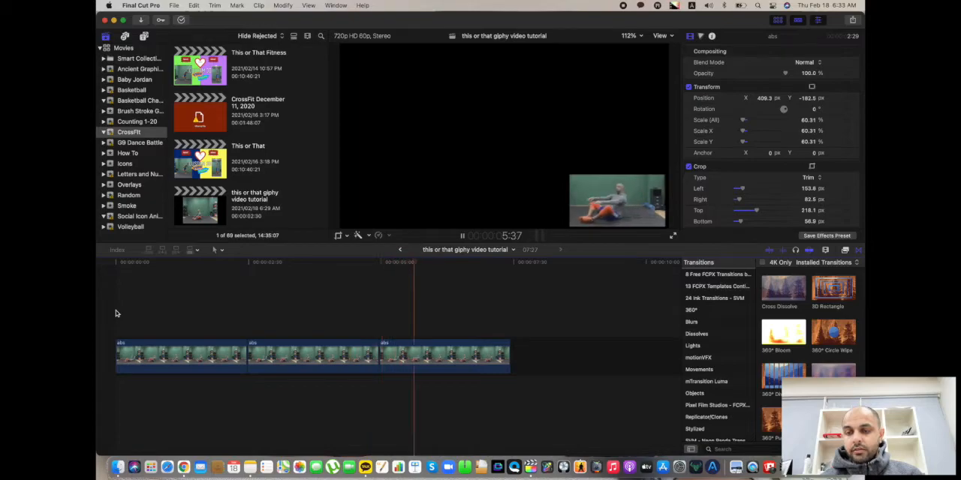
{"action": "key", "text": "space"}
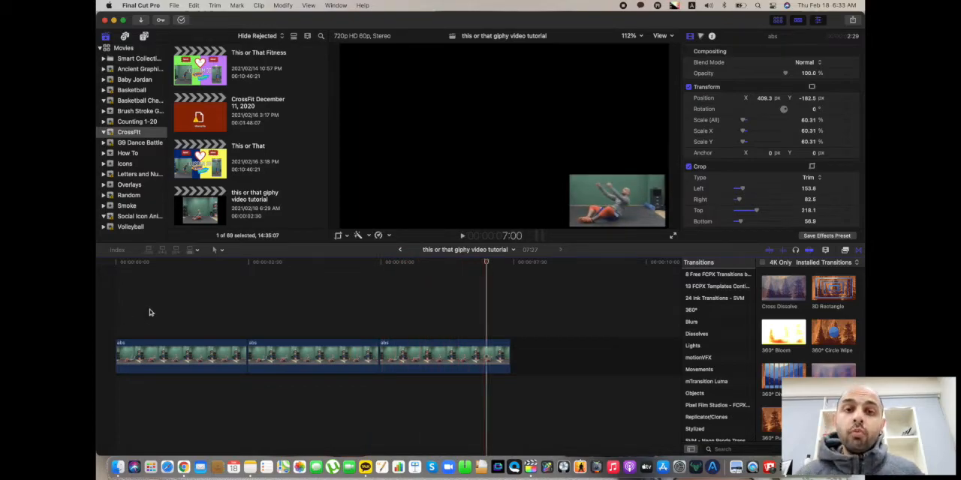